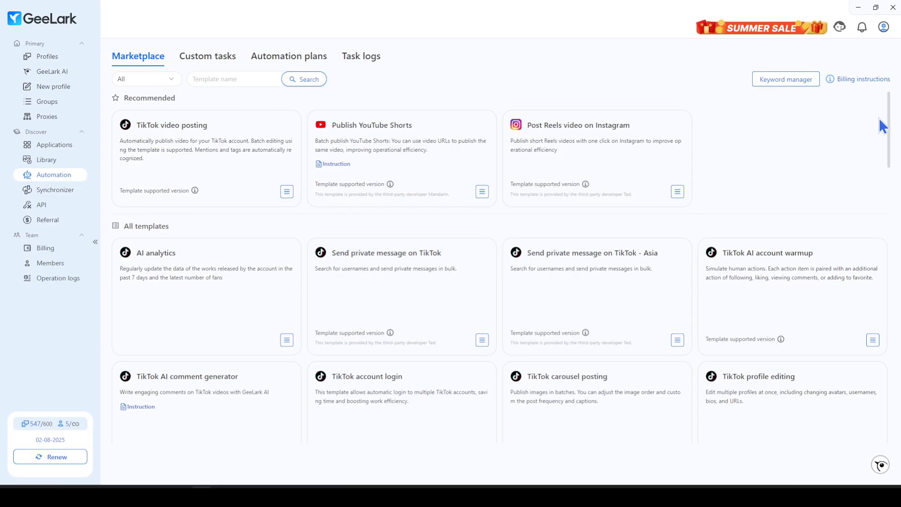
Scroll through the Marketplace templates to locate the TikTok AI account warmup card.
left_click_drag(890, 121, 899, 251)
scroll(505, 267, "down", 1)
scroll(506, 267, "down", 1)
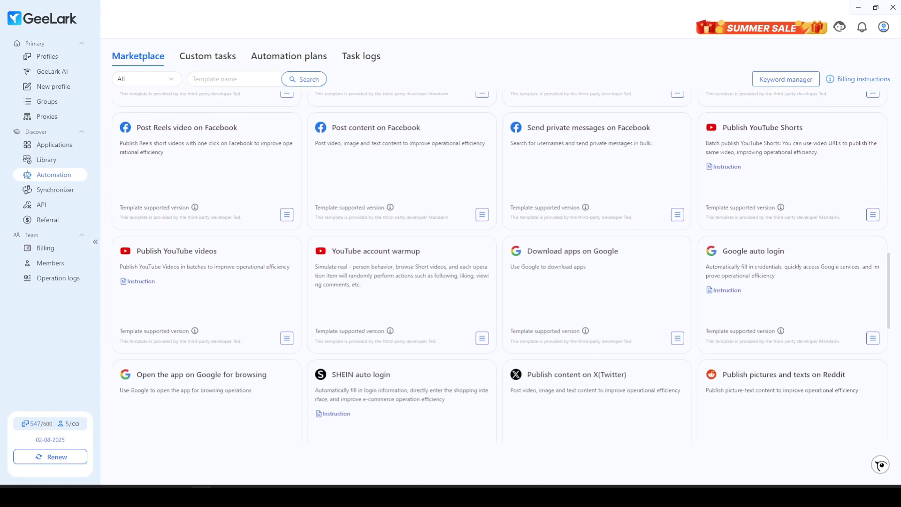
scroll(505, 266, "down", 1)
scroll(503, 267, "down", 1)
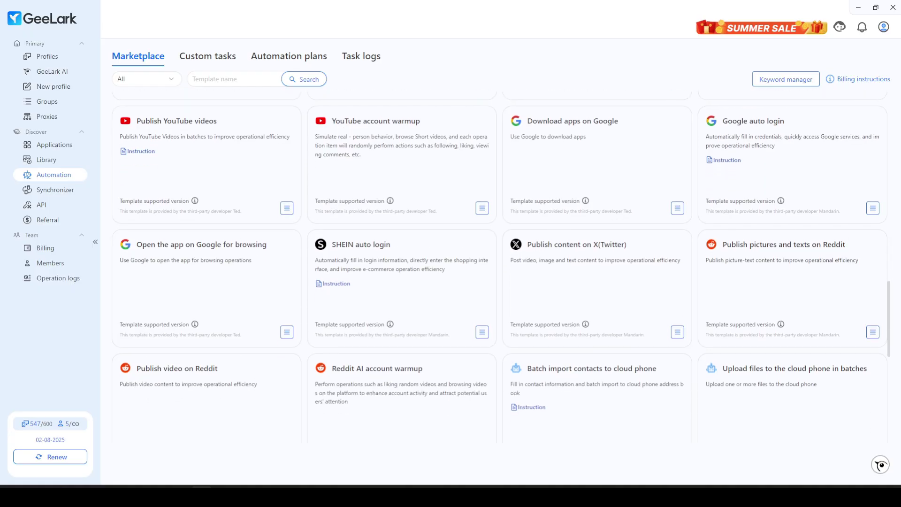
scroll(503, 268, "down", 1)
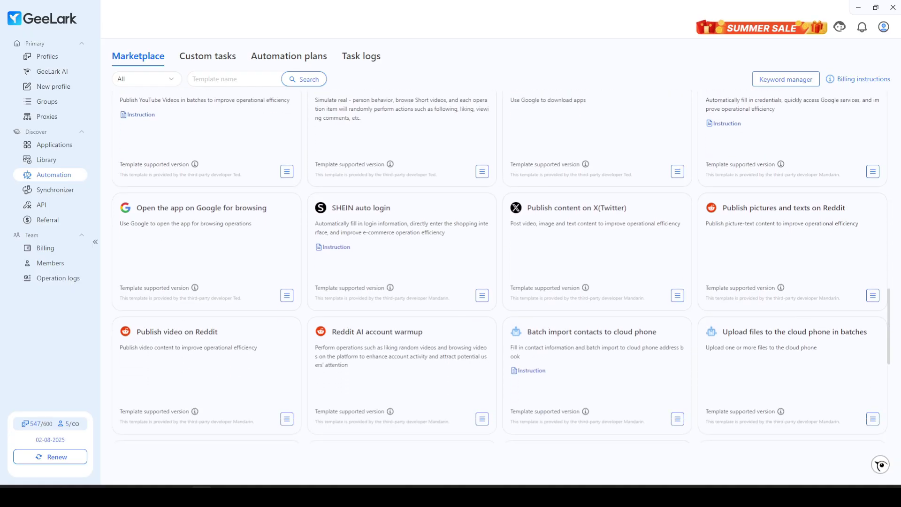
scroll(504, 270, "up", 1)
scroll(504, 271, "up", 1)
scroll(504, 270, "up", 2)
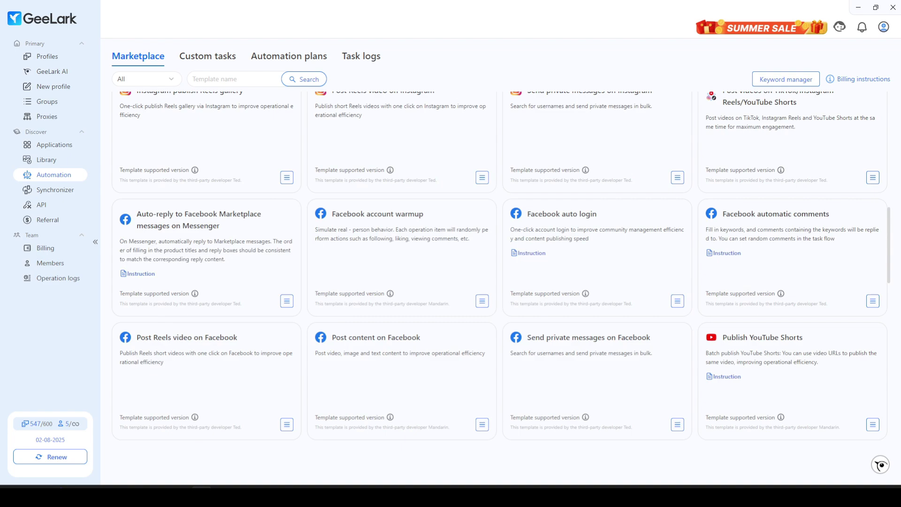
scroll(504, 270, "up", 1)
scroll(506, 269, "up", 2)
scroll(506, 269, "up", 1)
scroll(506, 269, "up", 1)
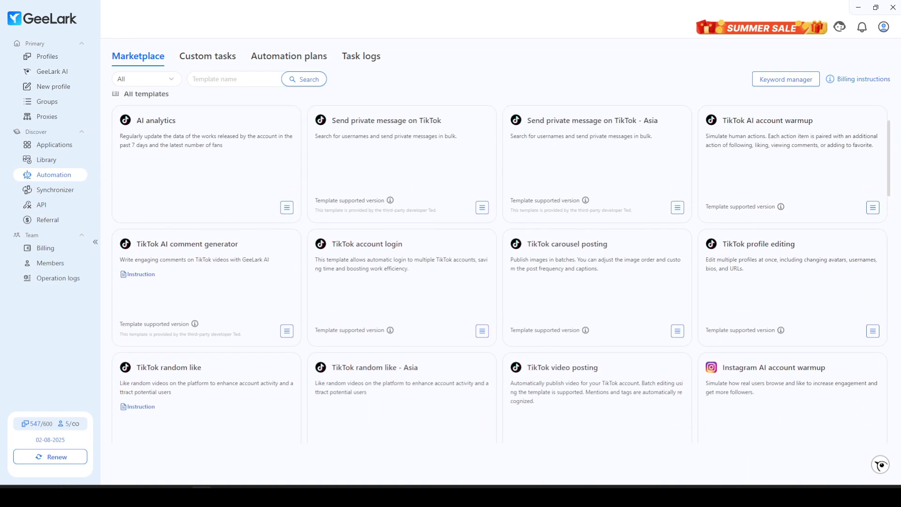
scroll(506, 269, "up", 1)
scroll(506, 269, "up", 1)
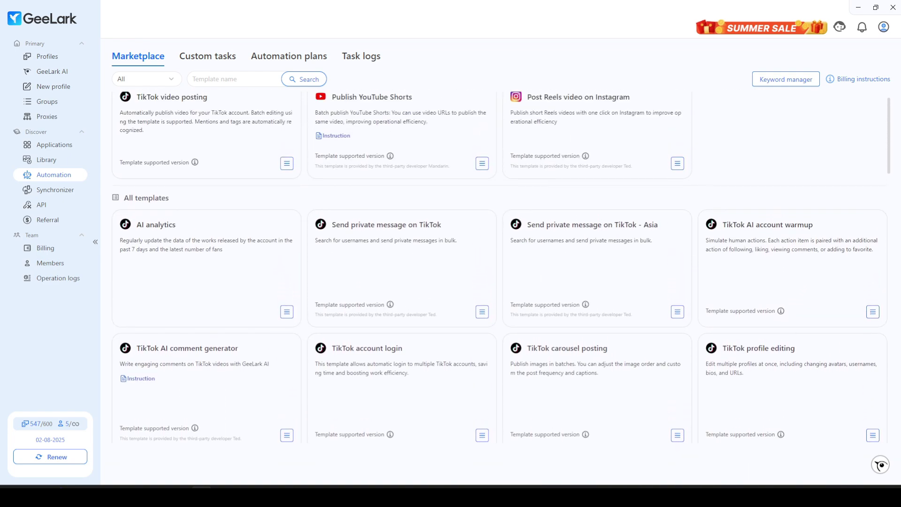
scroll(506, 269, "up", 1)
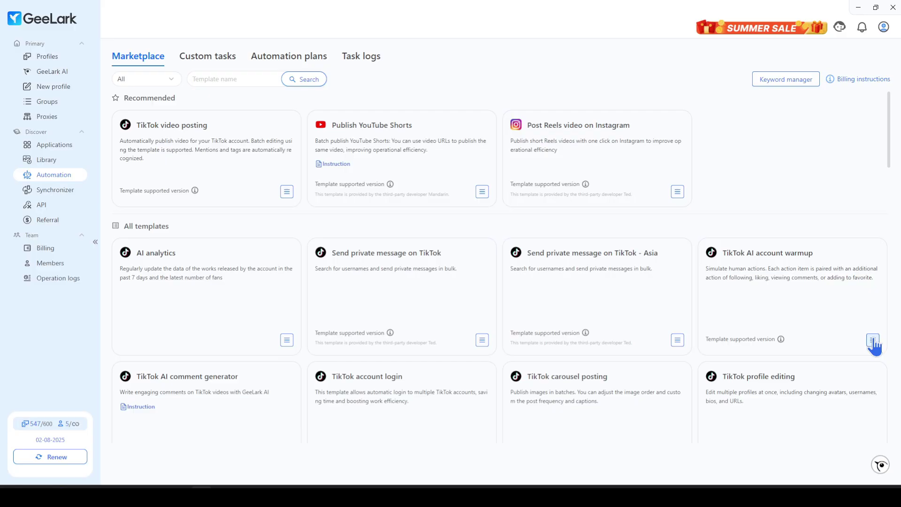
Create a regular task 'TikTok AI account warmup test' and select cloud phones 1917 and 1918 S-TEST.
left_click(873, 340)
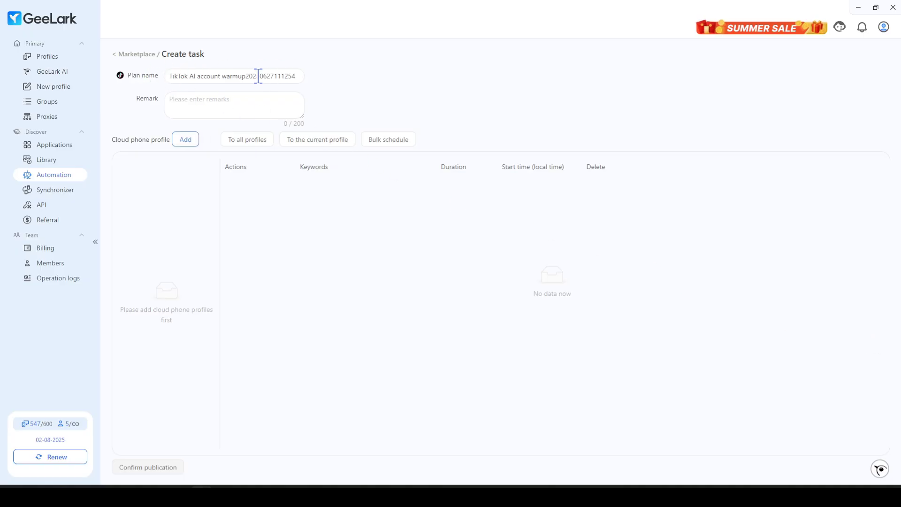
left_click_drag(249, 76, 336, 81)
type("test")
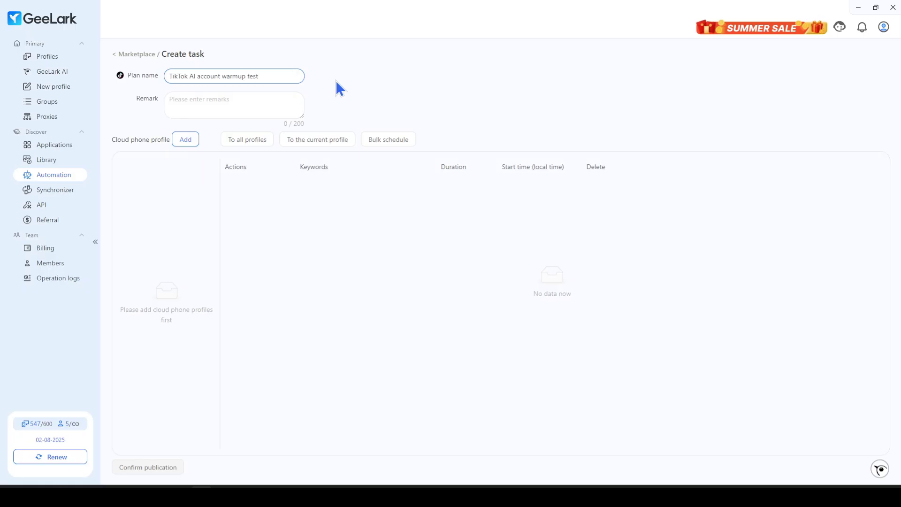
left_click(186, 140)
left_click(216, 161)
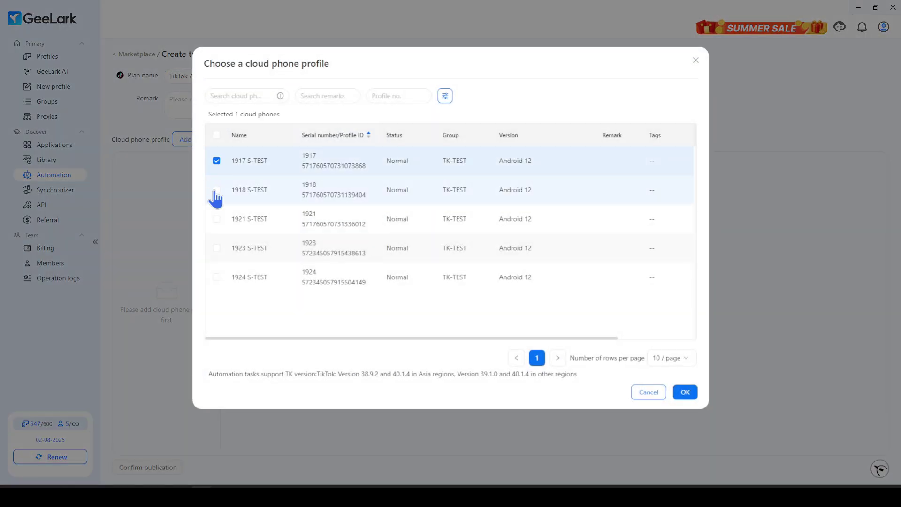
left_click(216, 190)
Add 'Randomly browse videos' to all profiles, starting June 27 at 16:17.
left_click(686, 393)
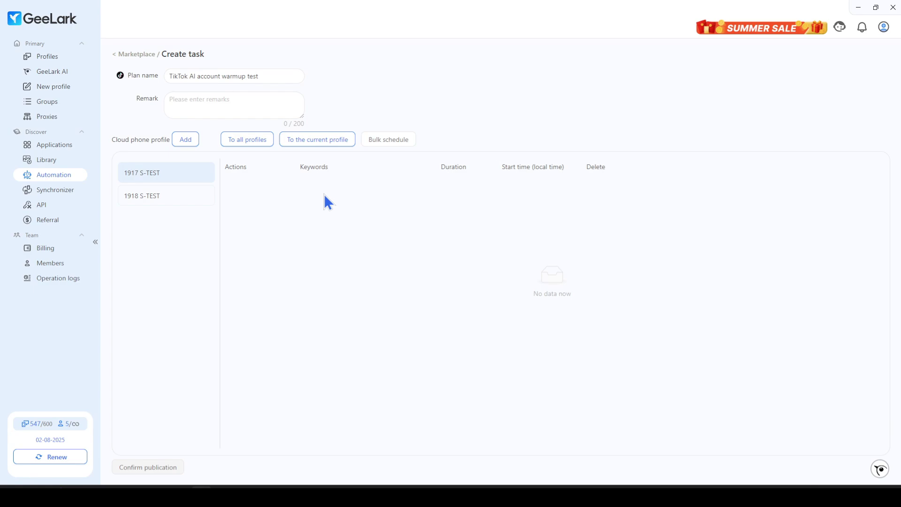
left_click(266, 142)
left_click(312, 129)
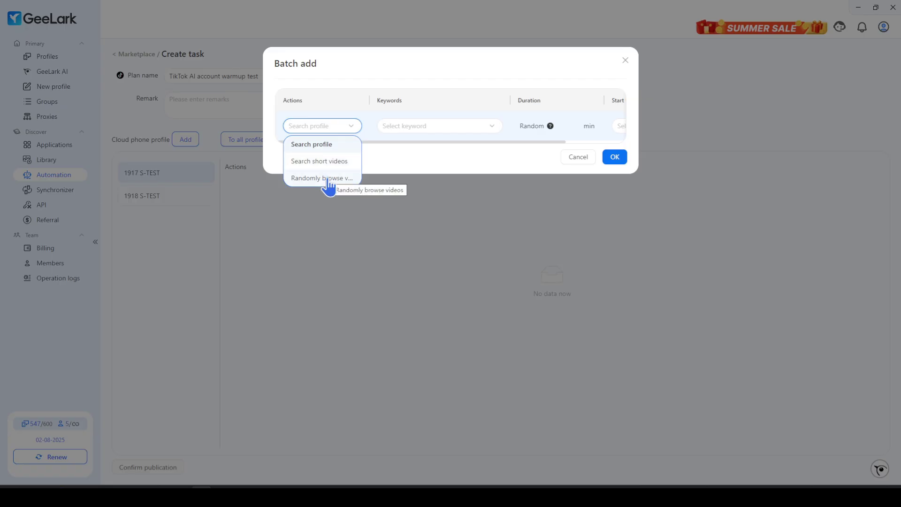
left_click(328, 178)
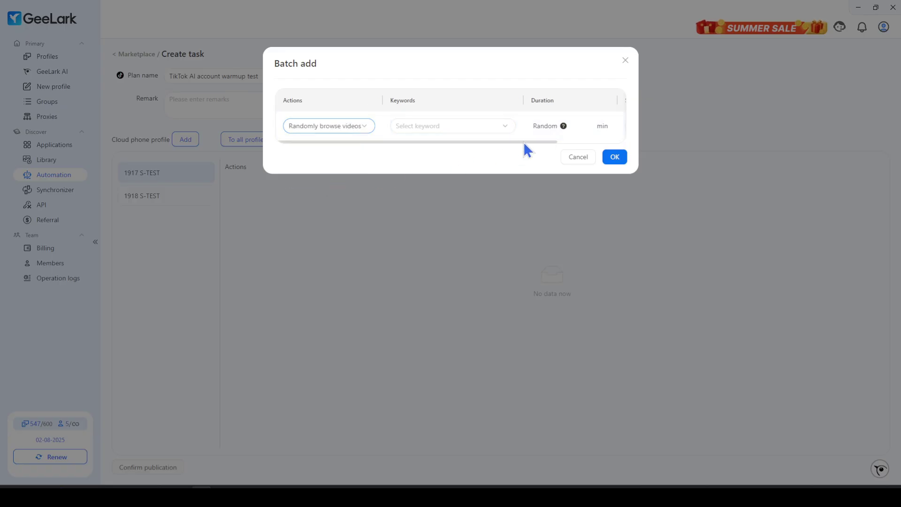
left_click_drag(523, 142, 625, 143)
left_click(581, 126)
left_click(641, 235)
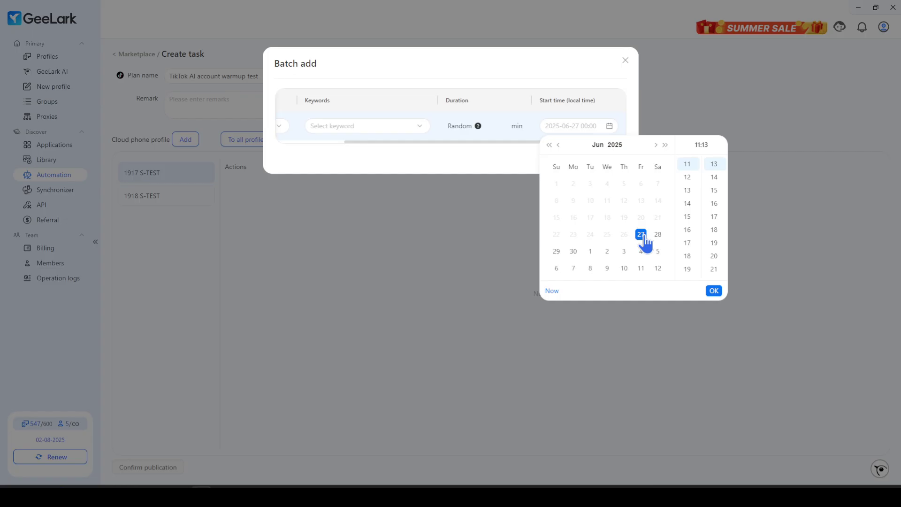
left_click(714, 219)
left_click(714, 290)
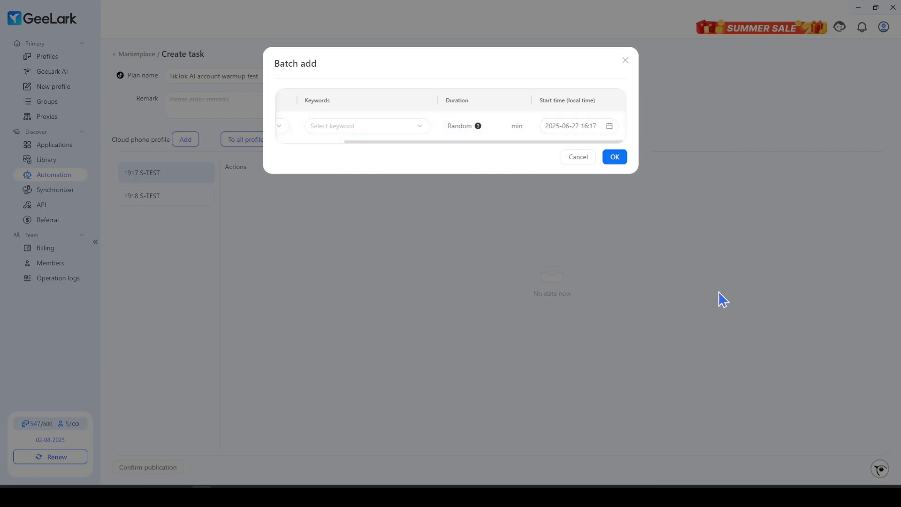
left_click(618, 160)
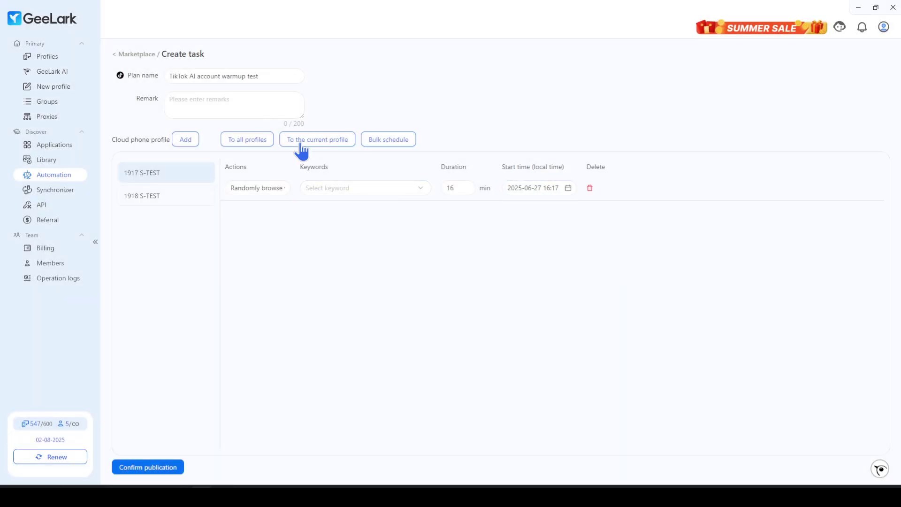
Add a Search profile row with keyword 'geelark' starting June 28 at 16:06, then publish.
left_click(263, 213)
left_click(274, 229)
left_click(335, 214)
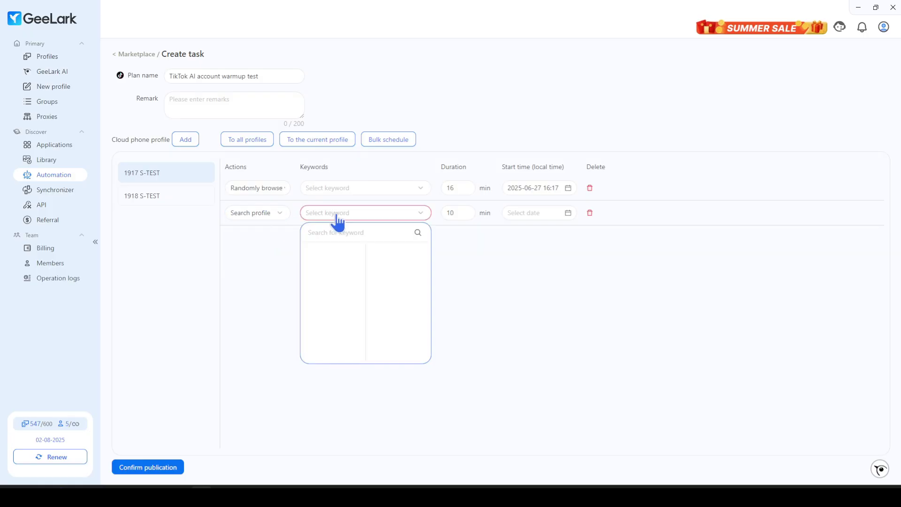
type("geelark")
key("Return")
left_click(533, 213)
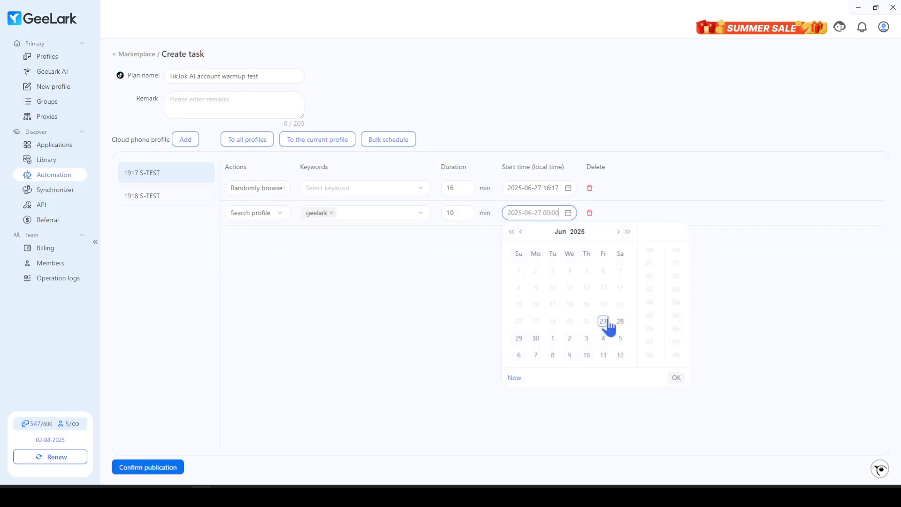
left_click(620, 321)
scroll(652, 319, "down", 3)
left_click(652, 329)
left_click(677, 377)
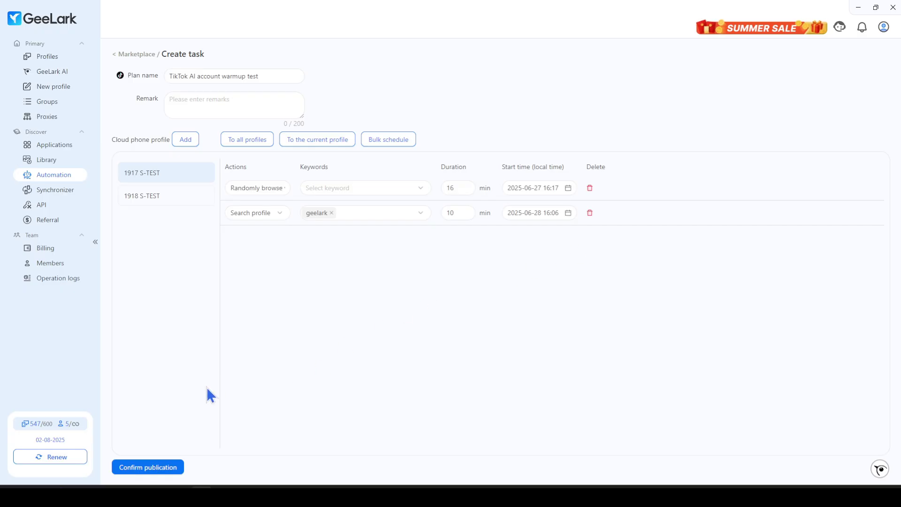
left_click(145, 466)
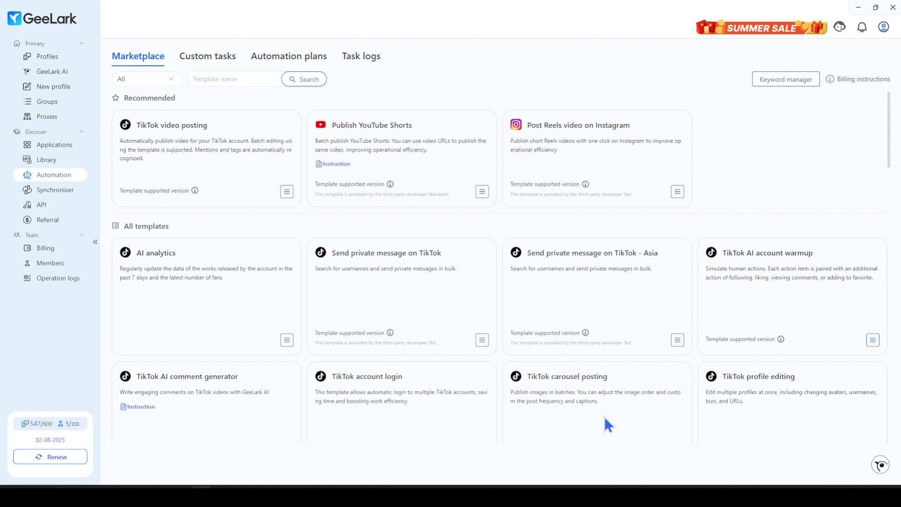
Scroll down the Marketplace to the TikTok random like template card.
scroll(604, 417, "down", 1)
scroll(605, 417, "down", 1)
scroll(605, 417, "down", 2)
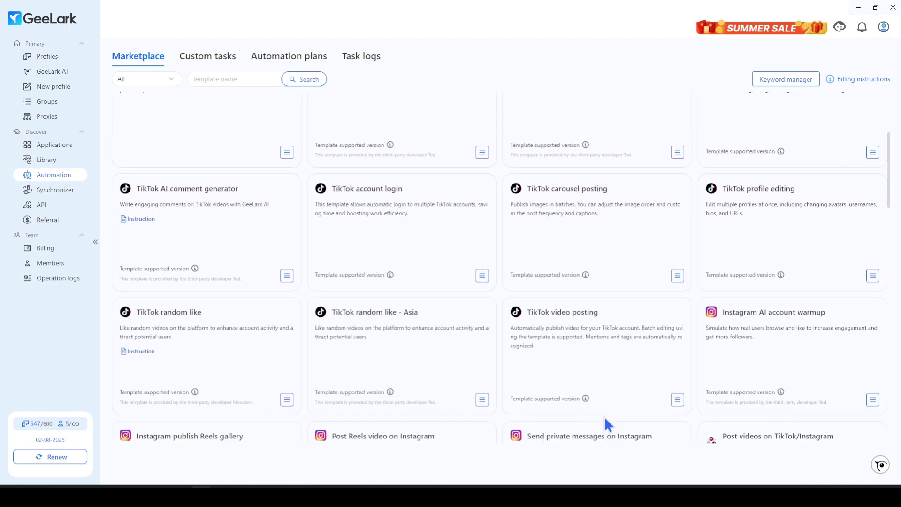
scroll(604, 417, "down", 1)
scroll(605, 418, "down", 1)
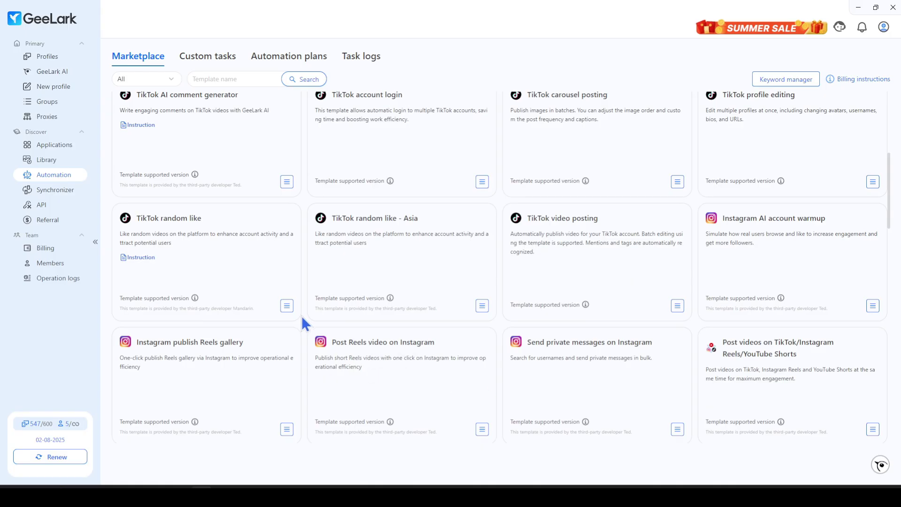
mouse_move(286, 399)
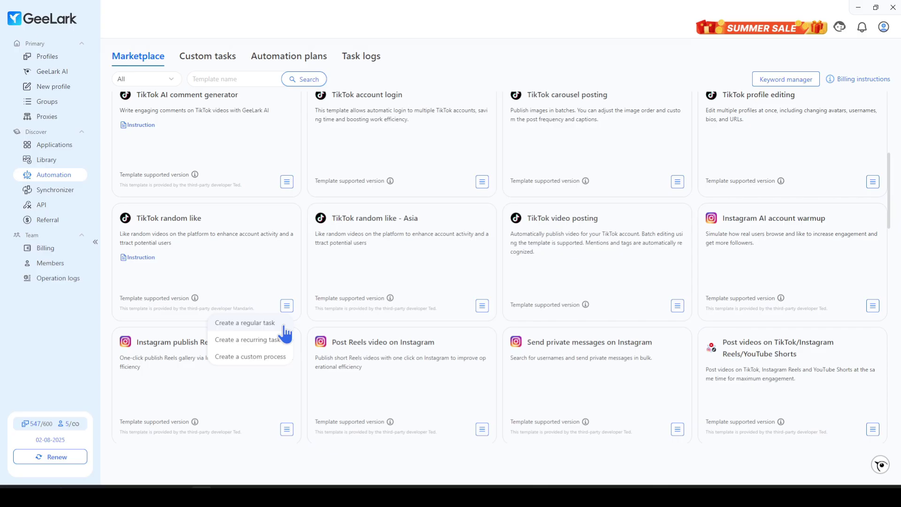
Create regular task 'TikTok random like test' for cloud phones 1917 and 1921 S-TEST.
left_click(284, 327)
left_click_drag(226, 76, 293, 76)
key("BackSpace")
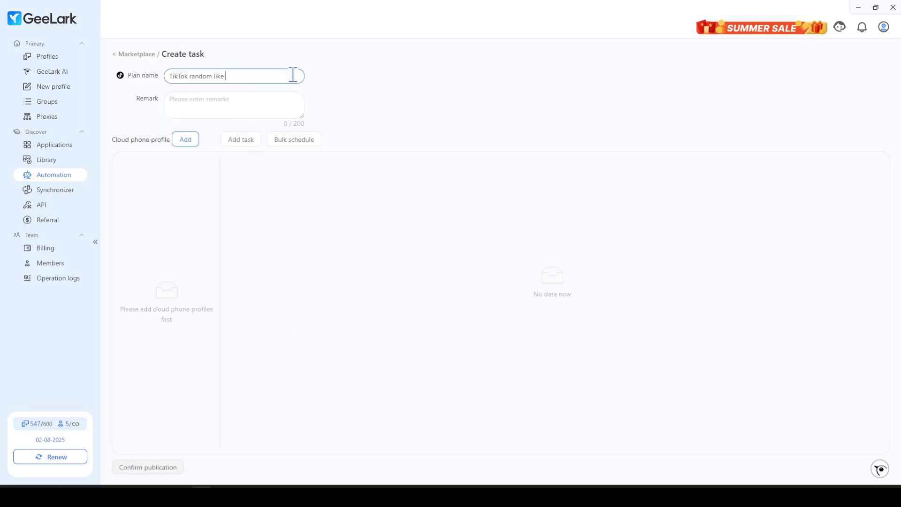
left_click(185, 139)
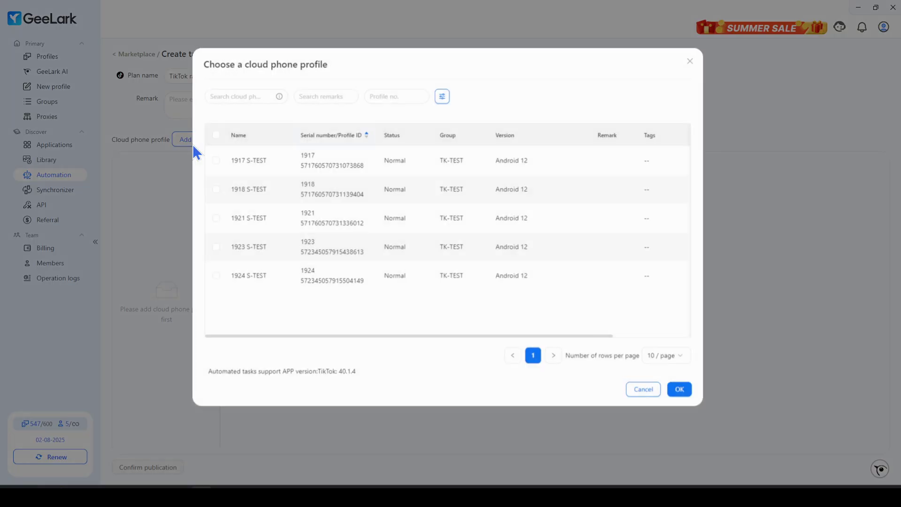
left_click(216, 160)
left_click(216, 219)
left_click(685, 392)
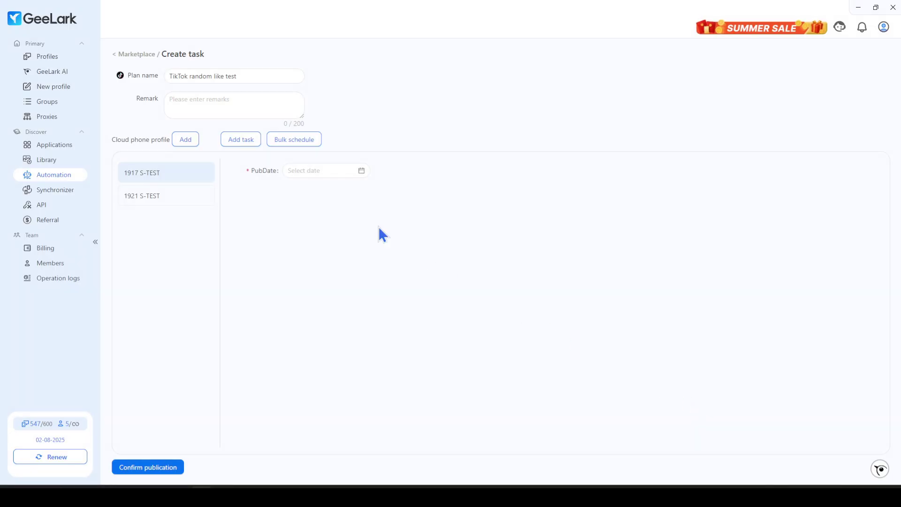
Give 1917 S-TEST publish dates of June 27 17:00 and June 28 10:00.
left_click(332, 172)
left_click(384, 279)
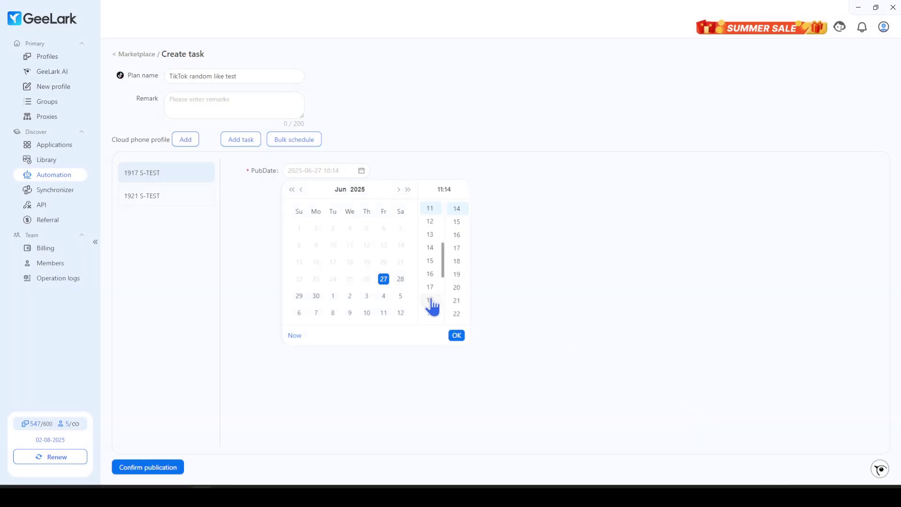
left_click(430, 287)
left_click(457, 209)
left_click(457, 335)
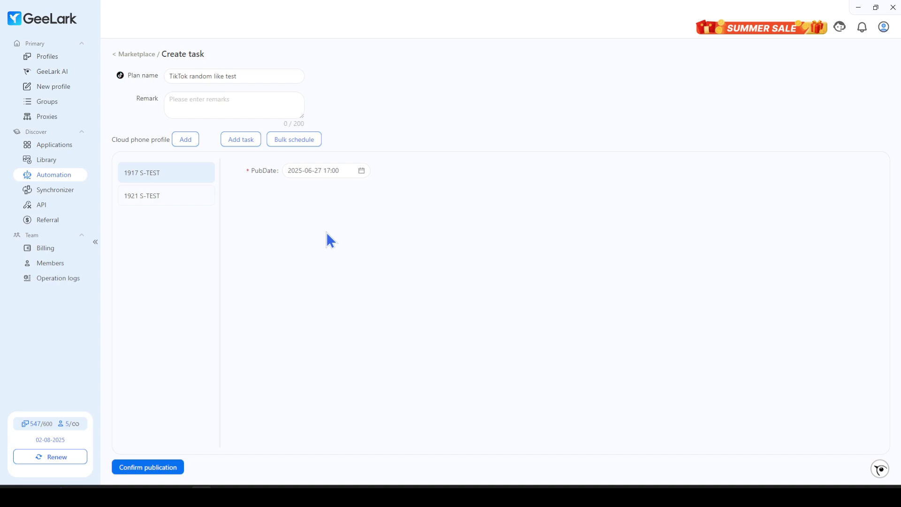
left_click(241, 139)
left_click(309, 204)
left_click(401, 313)
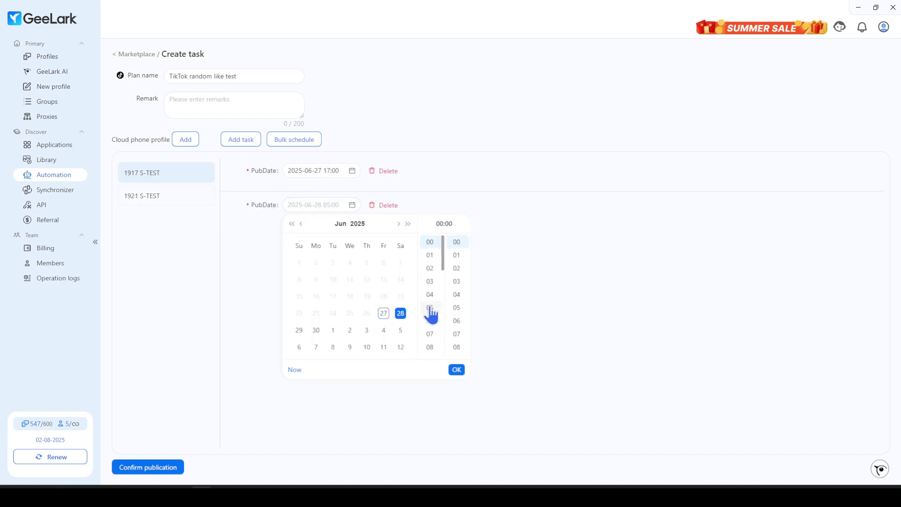
left_click(430, 312)
left_click(457, 370)
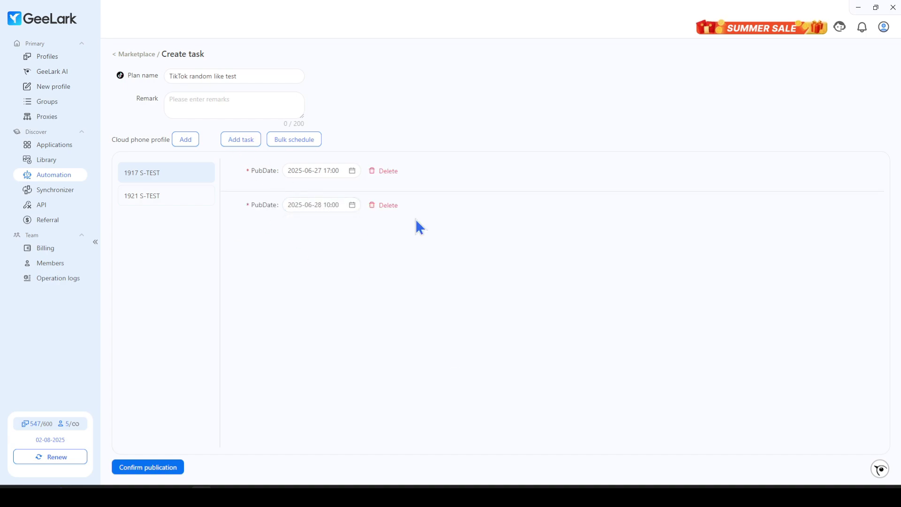
Set 1921 S-TEST's publish date to June 30 14:05 and publish the task.
left_click(188, 195)
left_click(328, 170)
left_click(316, 295)
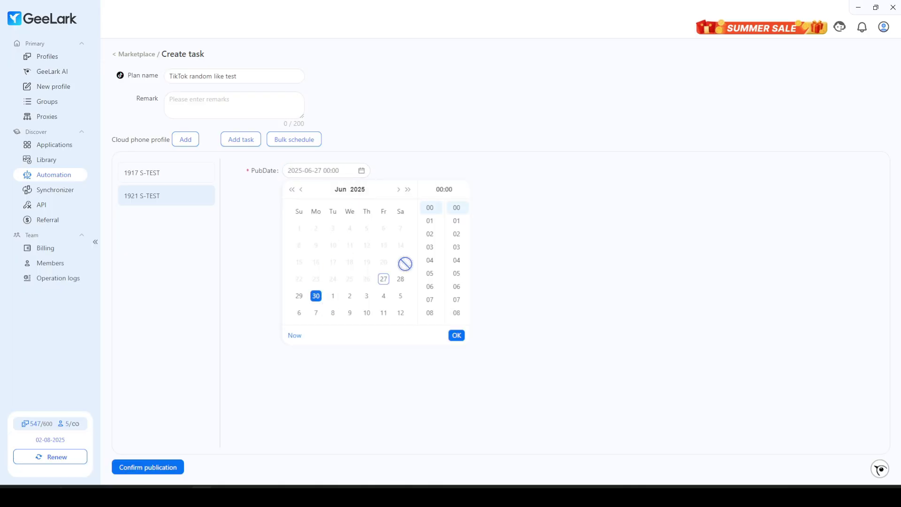
left_click(457, 335)
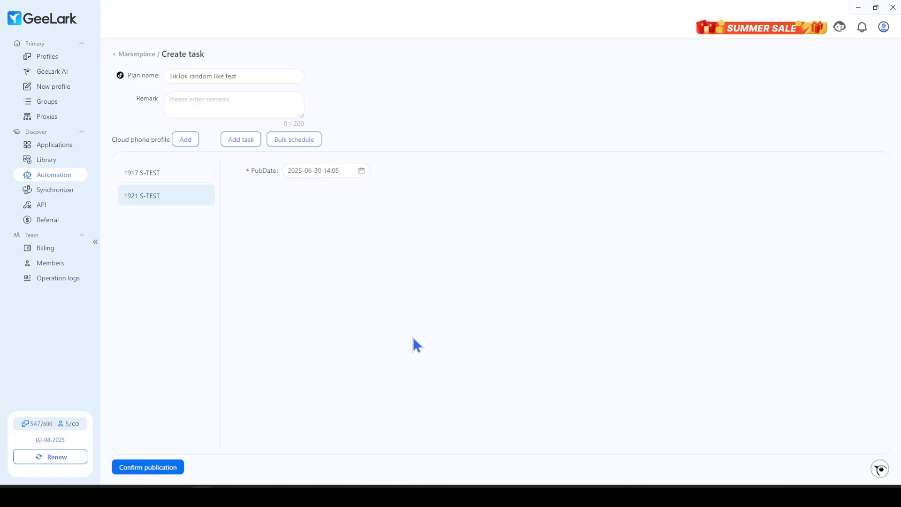
left_click(177, 174)
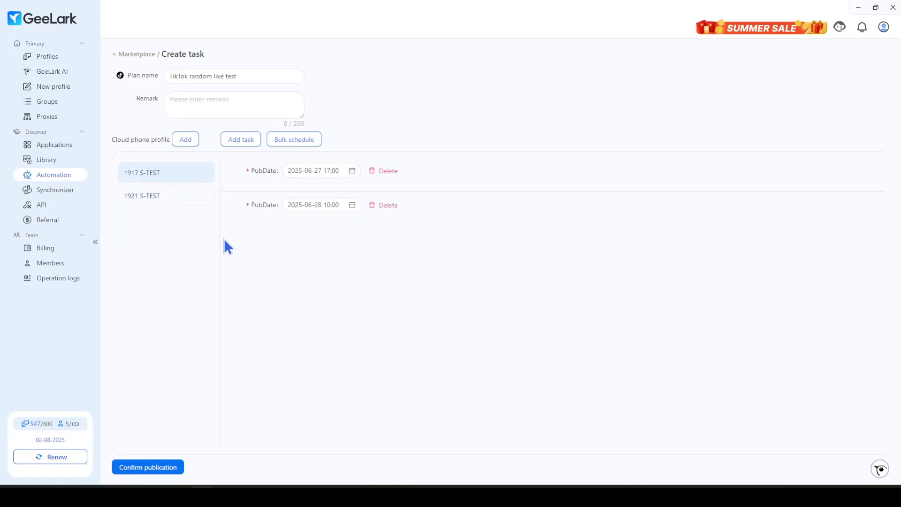
left_click(168, 467)
mouse_move(286, 306)
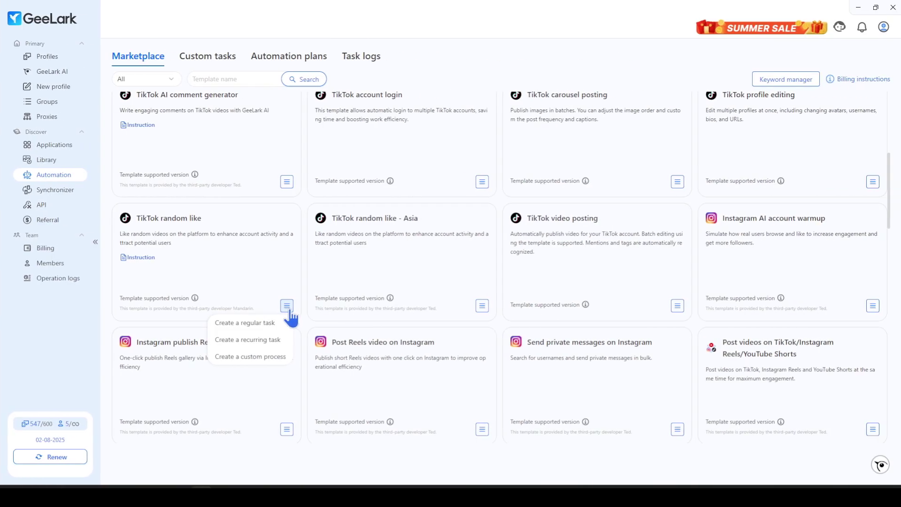
Create recurring task 'TikTok random like test 2' for cloud phones 1918 and 1921 S-TEST.
left_click(283, 342)
left_click_drag(227, 76, 308, 80)
key("BackSpace")
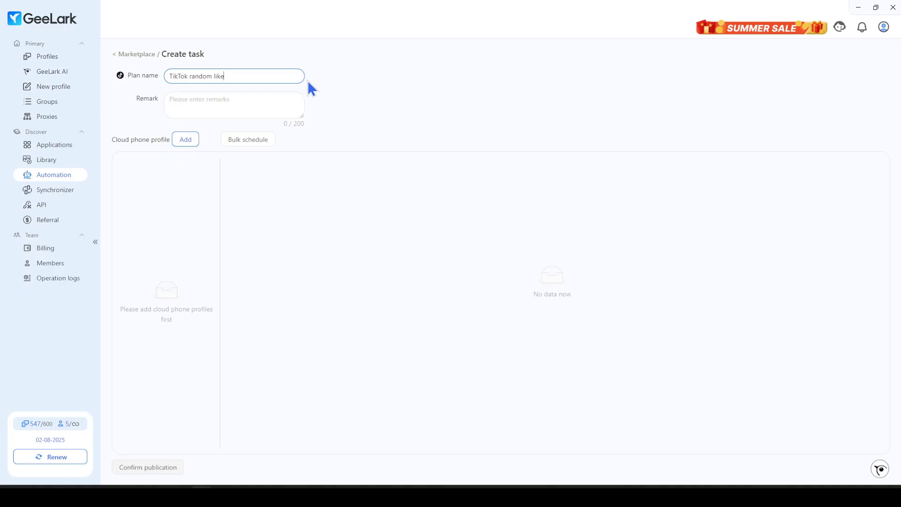
type("test 2")
left_click(186, 139)
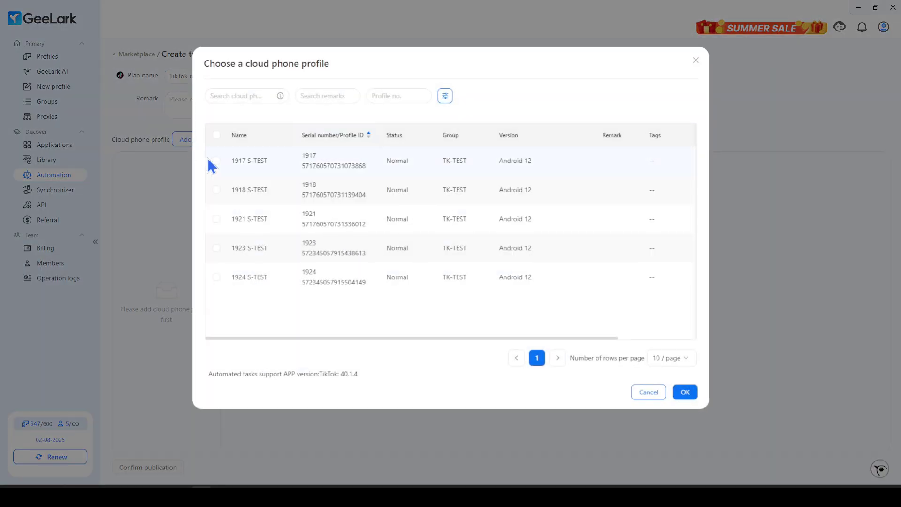
left_click(217, 190)
left_click(216, 219)
left_click(686, 392)
Set 1918 S-TEST to run every day at 11:05.
left_click_drag(308, 193, 266, 193)
type("30")
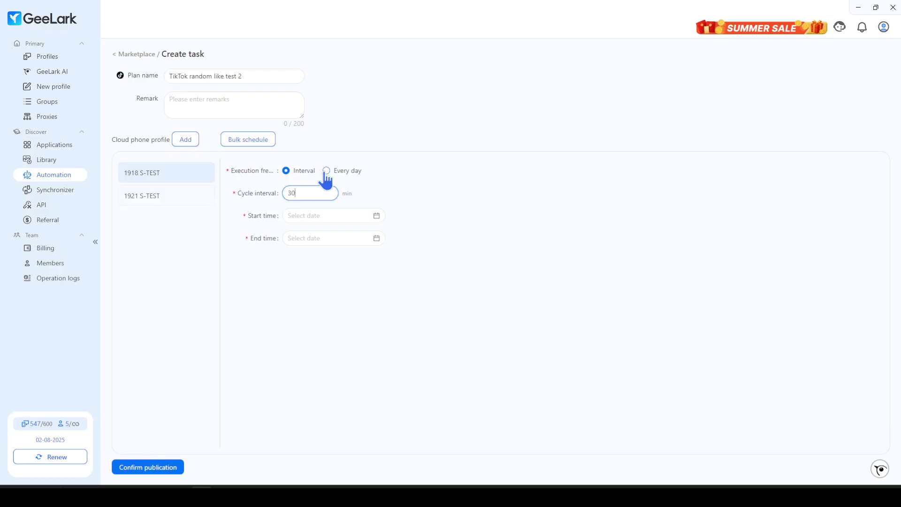
left_click(326, 171)
left_click(309, 194)
scroll(297, 258, "down", 2)
left_click(295, 257)
left_click(321, 278)
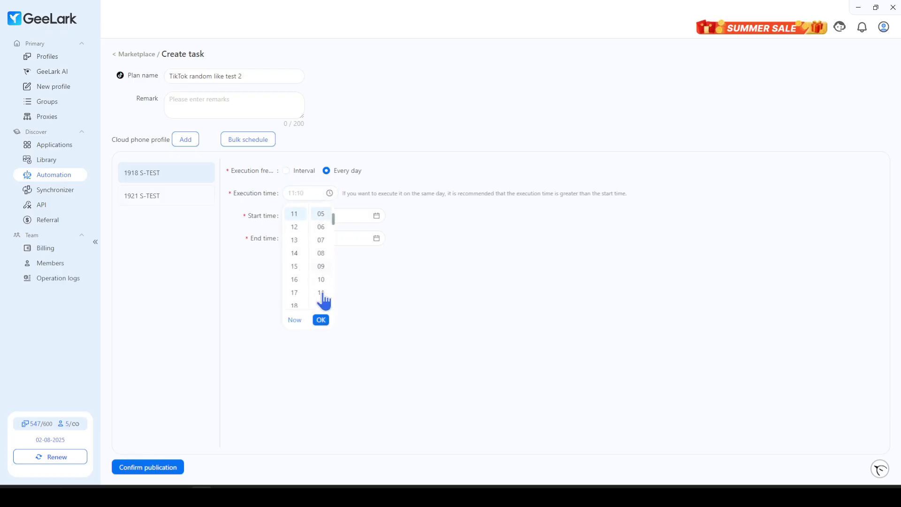
left_click(321, 319)
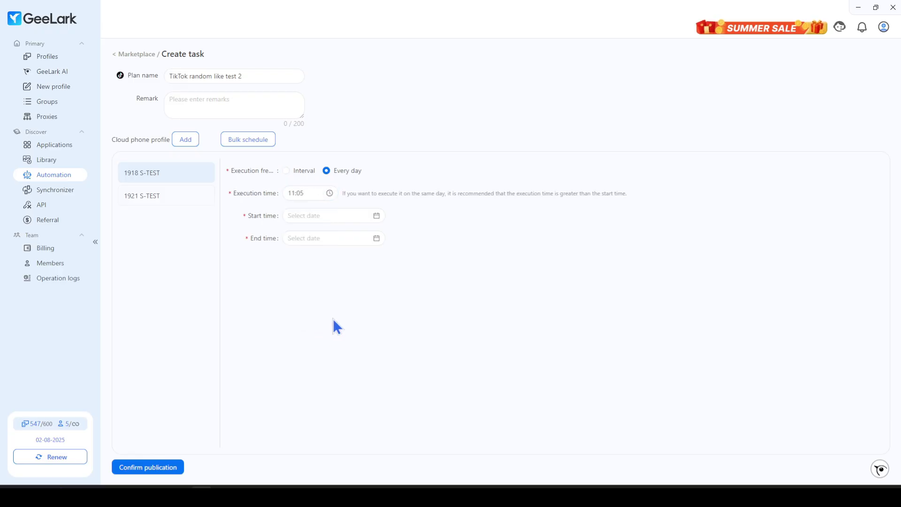
left_click(321, 218)
left_click(365, 316)
left_click(455, 339)
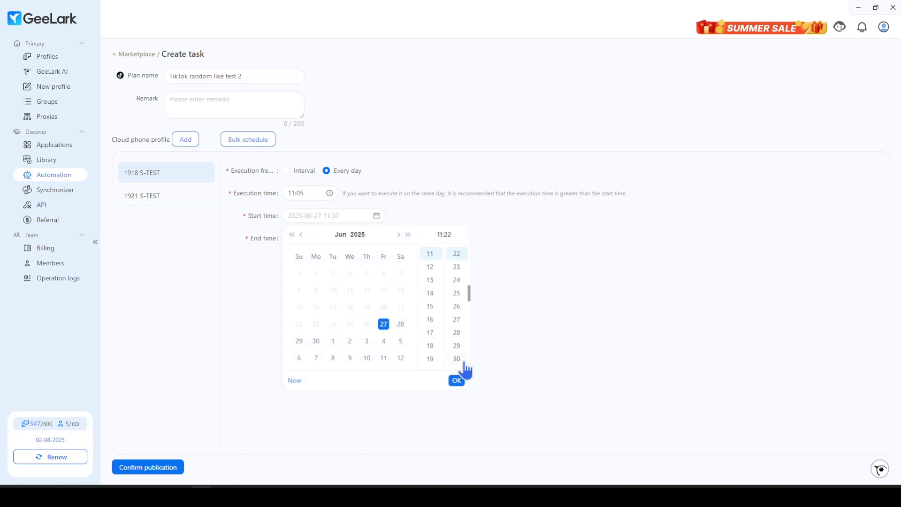
left_click(456, 379)
left_click(329, 238)
left_click(367, 380)
left_click(430, 378)
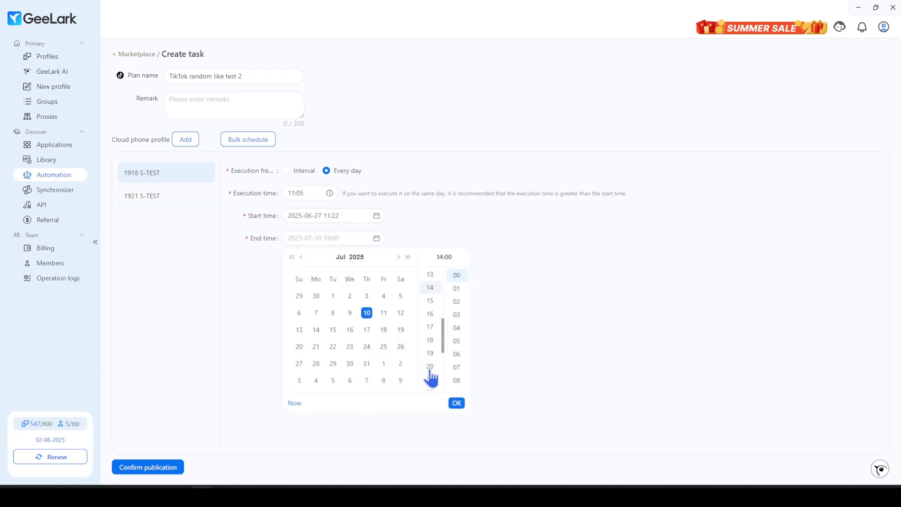
left_click(458, 403)
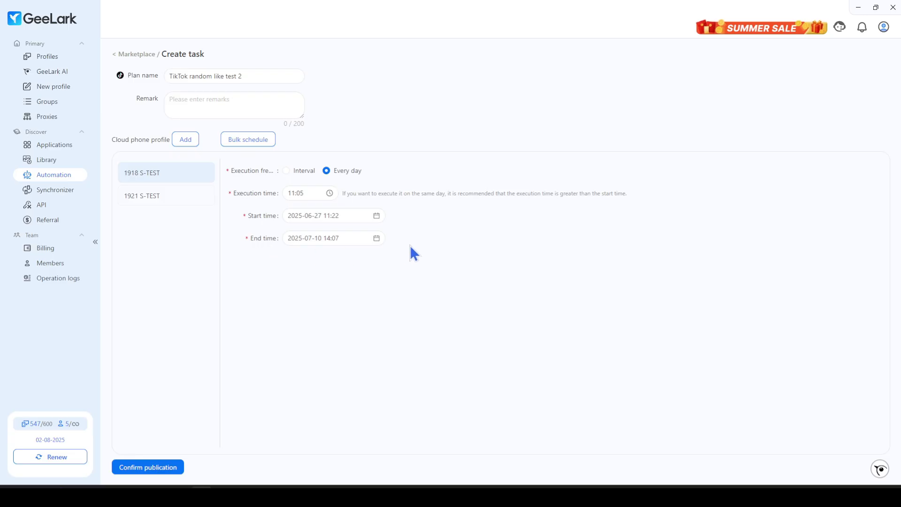
left_click(180, 204)
left_click_drag(296, 193, 280, 193)
type("30")
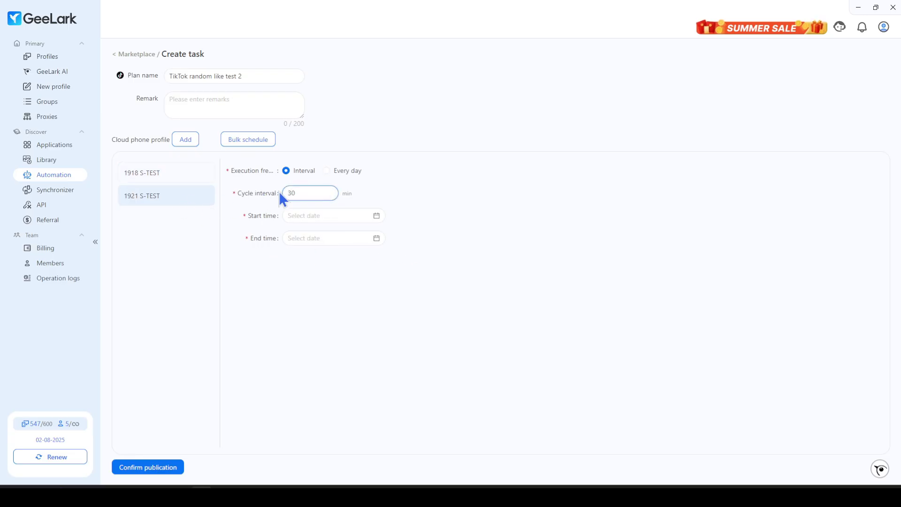
left_click(312, 216)
left_click(351, 343)
left_click(430, 347)
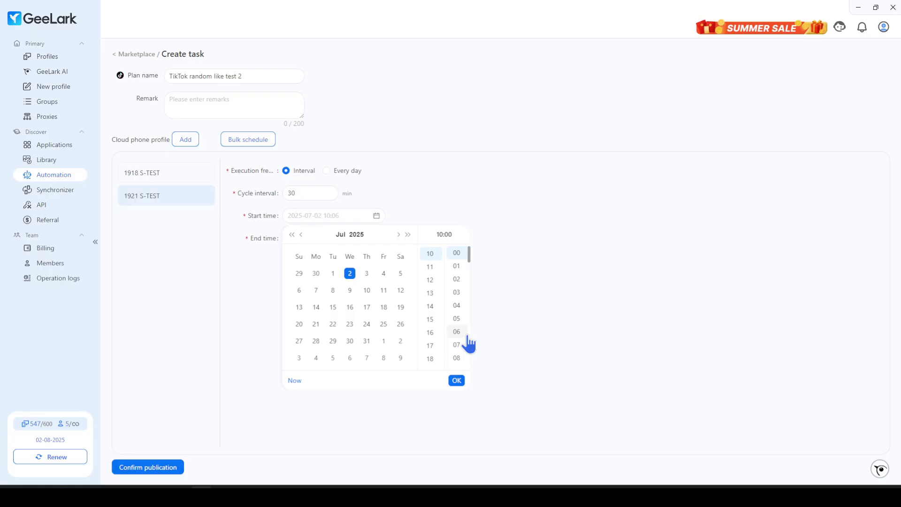
left_click(465, 343)
left_click(457, 380)
left_click(332, 238)
left_click(367, 363)
left_click(457, 354)
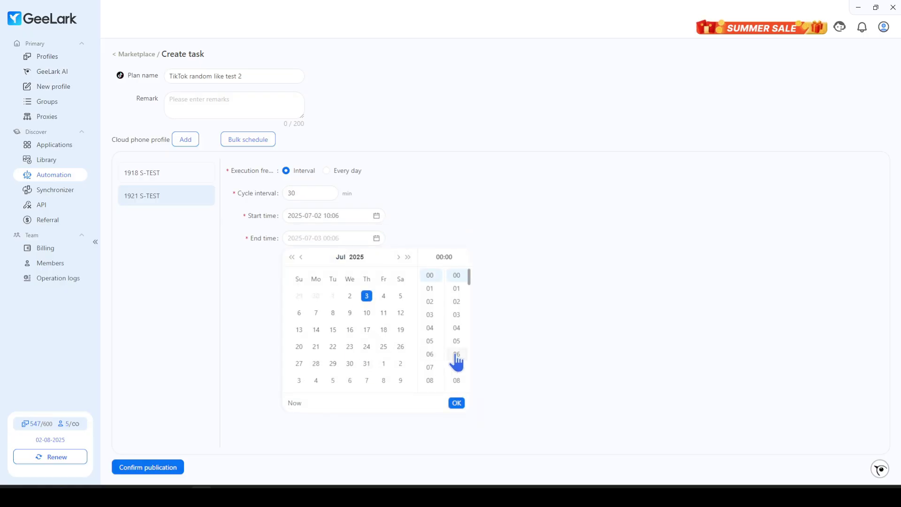
left_click(456, 403)
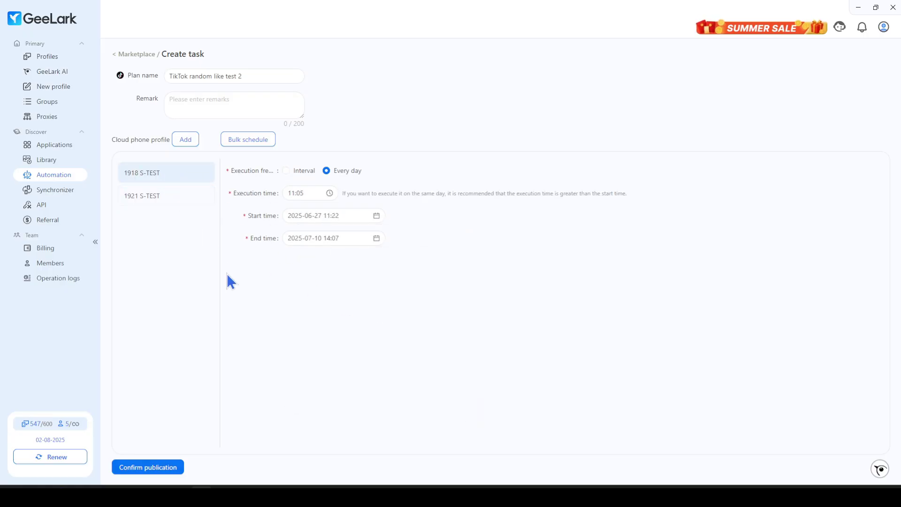
left_click(167, 467)
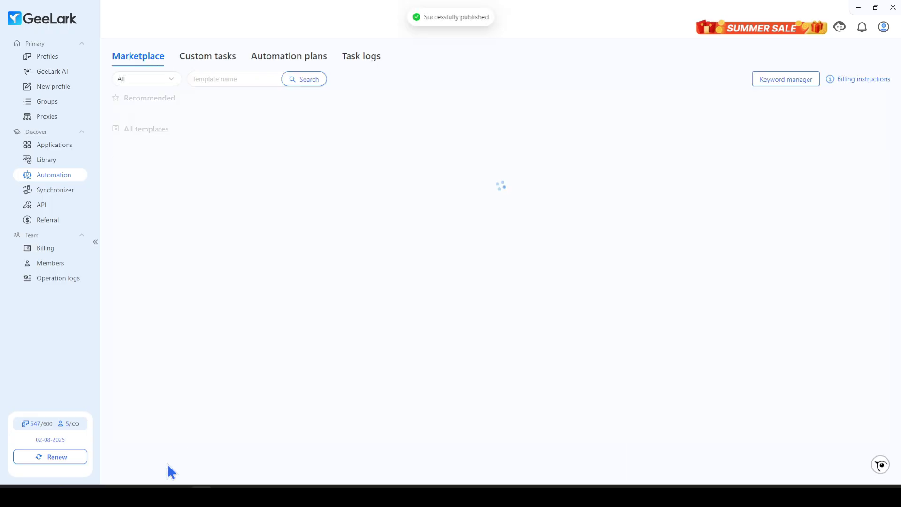
Try a Page screenshot step in a custom TikTok random like flow, then discard it unsaved.
scroll(300, 324, "down", 5)
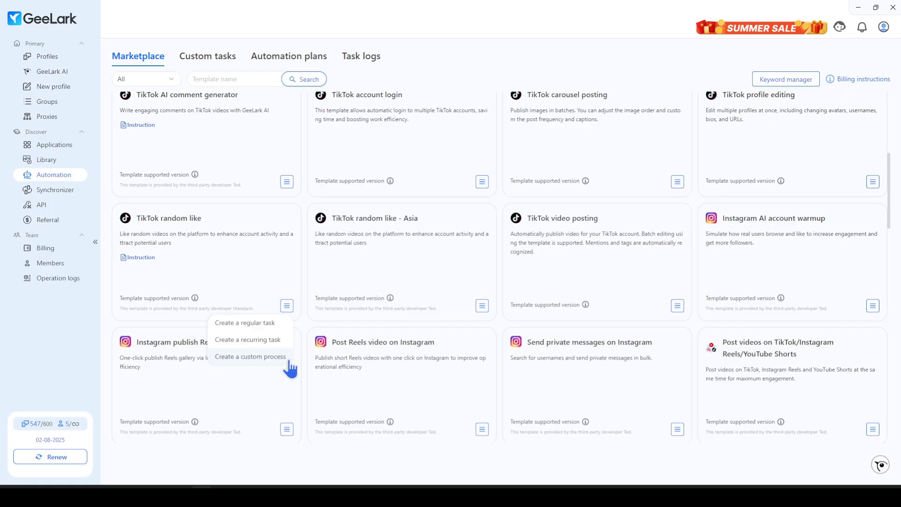
left_click(263, 356)
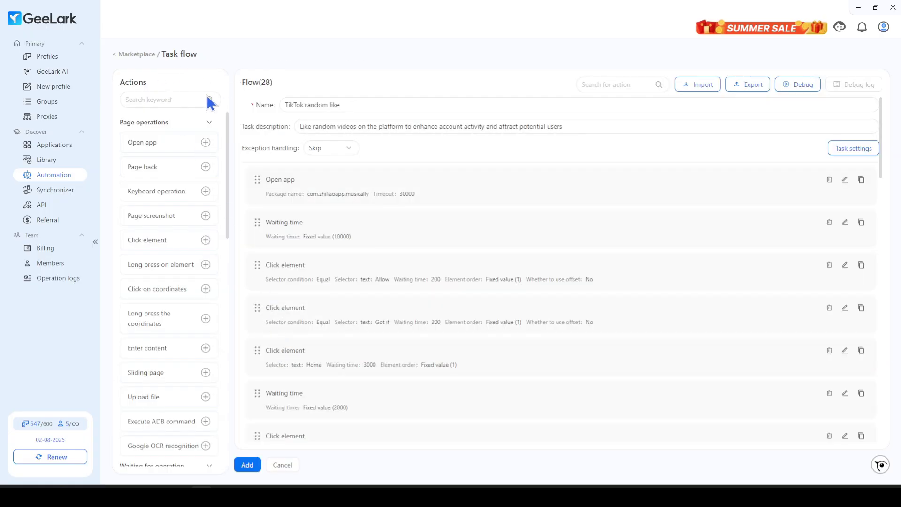
left_click_drag(181, 215, 447, 333)
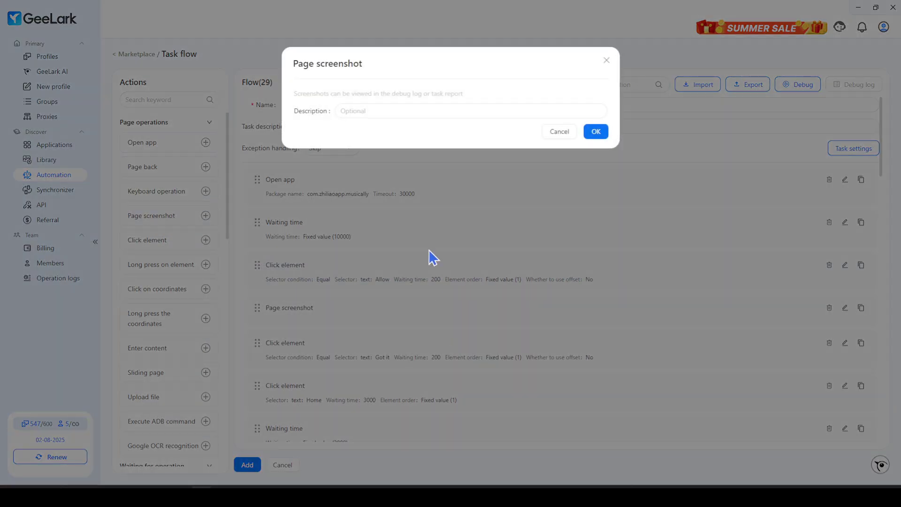
left_click(597, 133)
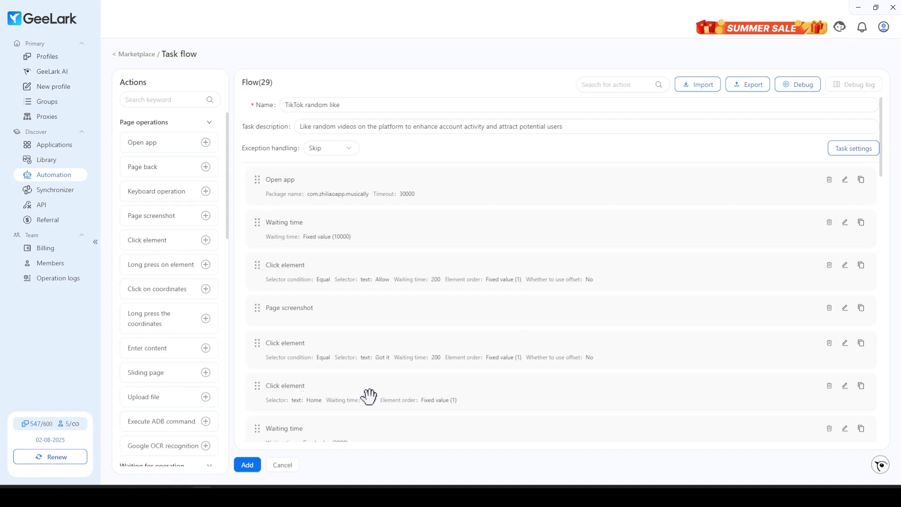
left_click(132, 56)
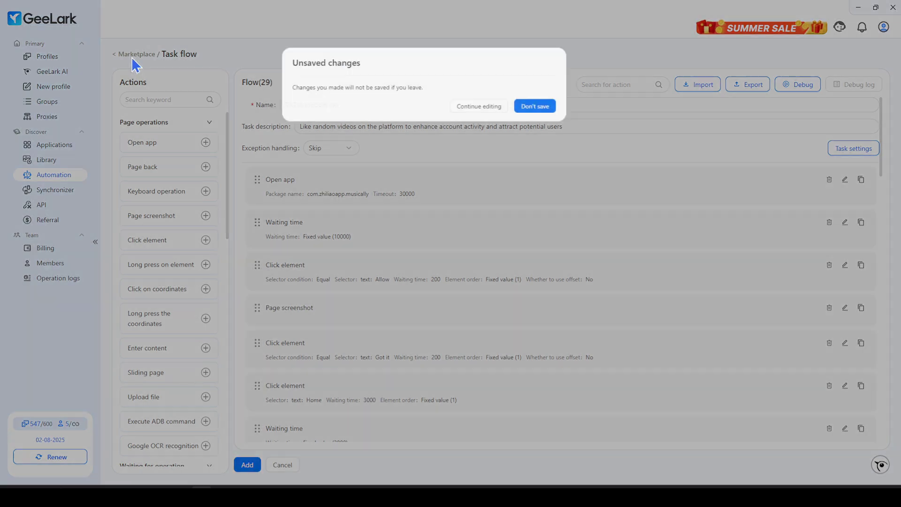
left_click(576, 115)
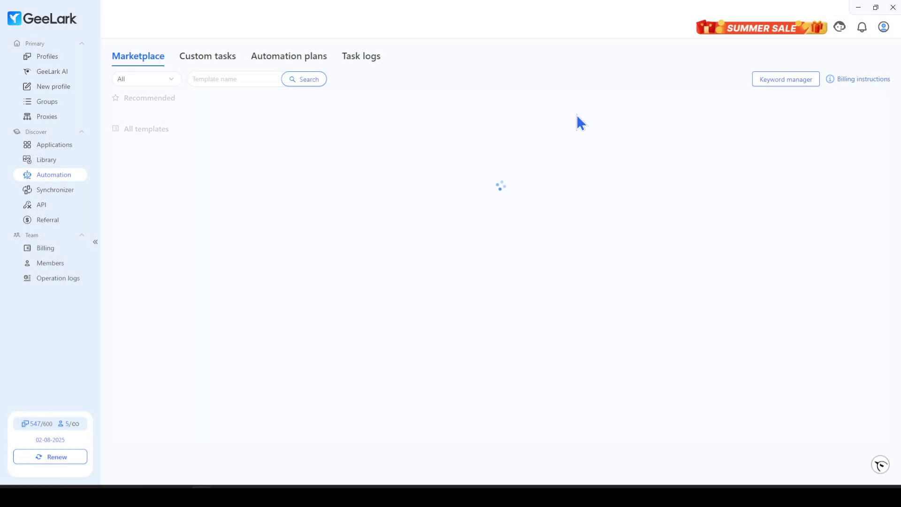
Scroll down to reach the Automation plans list.
scroll(293, 263, "down", 1)
scroll(293, 262, "down", 2)
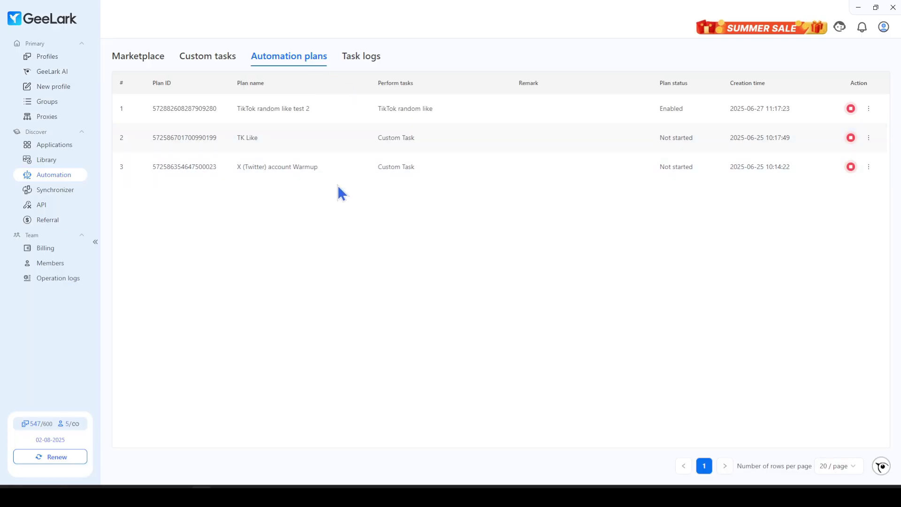
Pause 'TikTok random like test 2' and republish TK Like at 46-minute intervals from 2025-07-01.
left_click(852, 109)
left_click(869, 137)
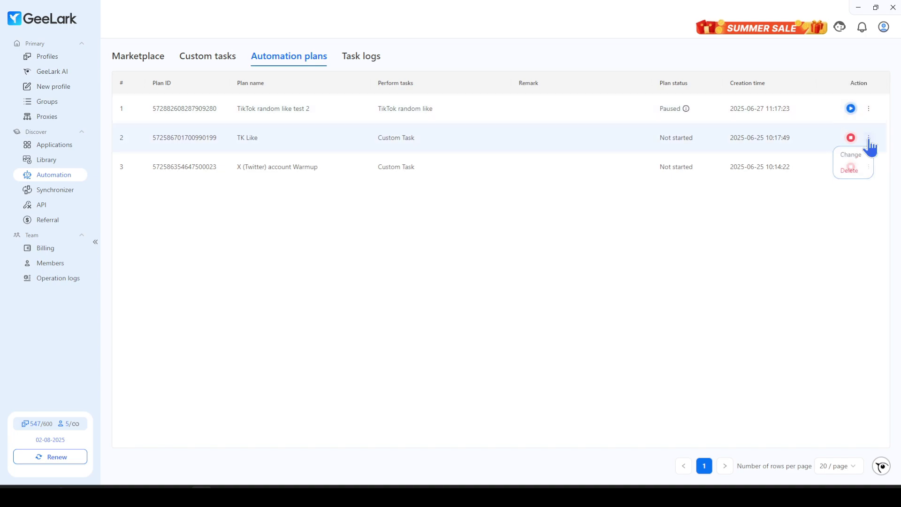
left_click(865, 156)
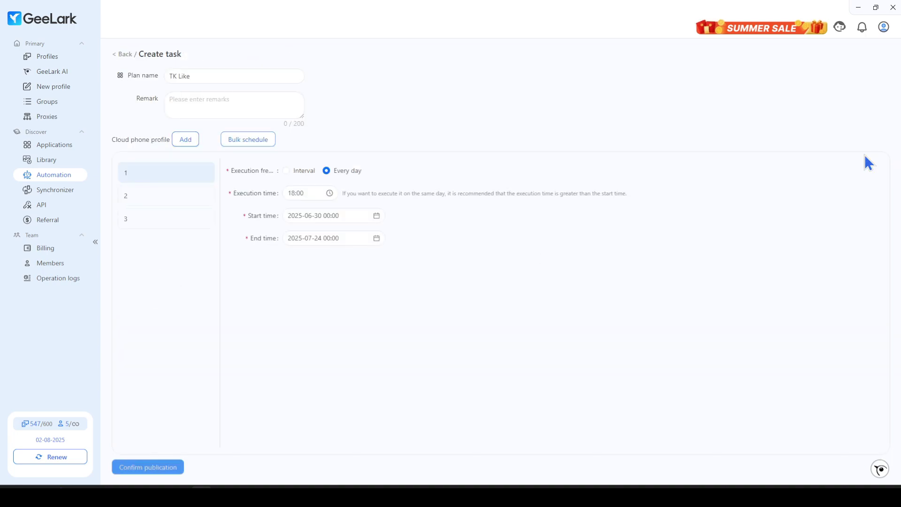
left_click(304, 171)
double_click(290, 193)
type("46")
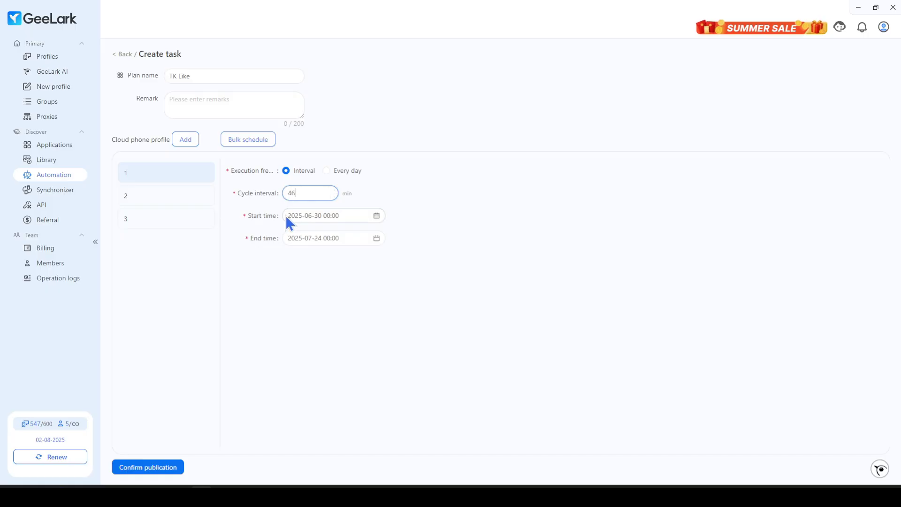
left_click(292, 217)
left_click(333, 341)
left_click(458, 381)
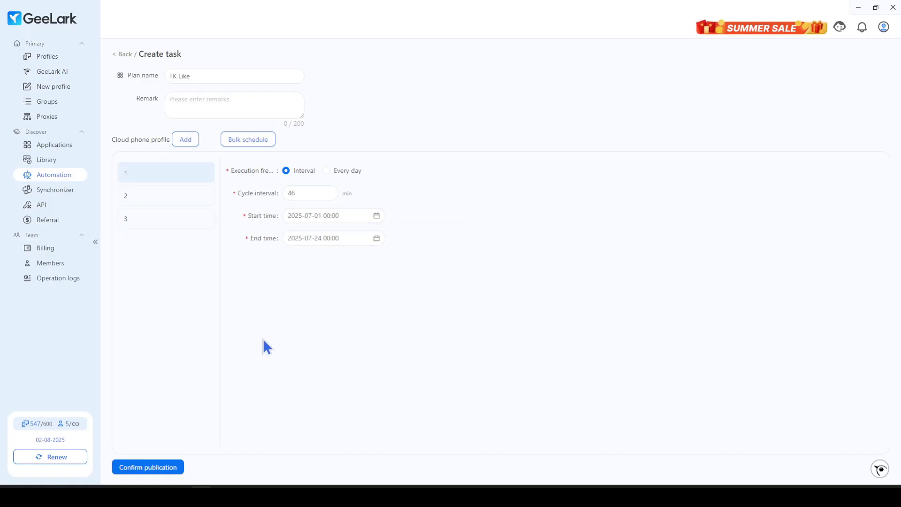
left_click(171, 467)
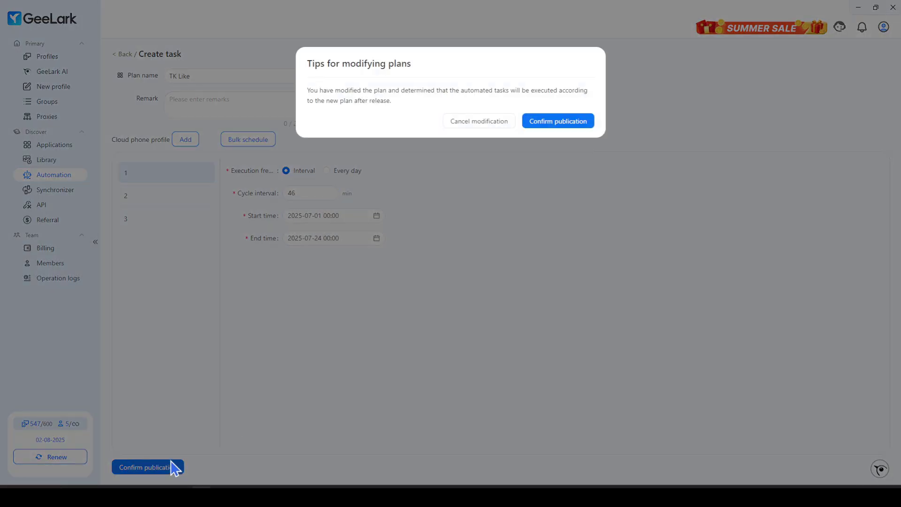
left_click(556, 123)
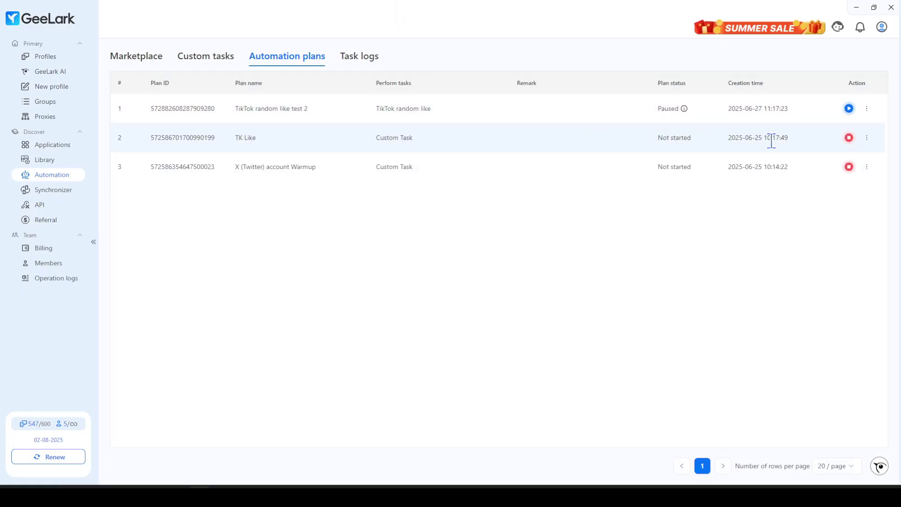
In the task logs, cancel the pending TK Like execution and queue it to run again.
left_click(360, 64)
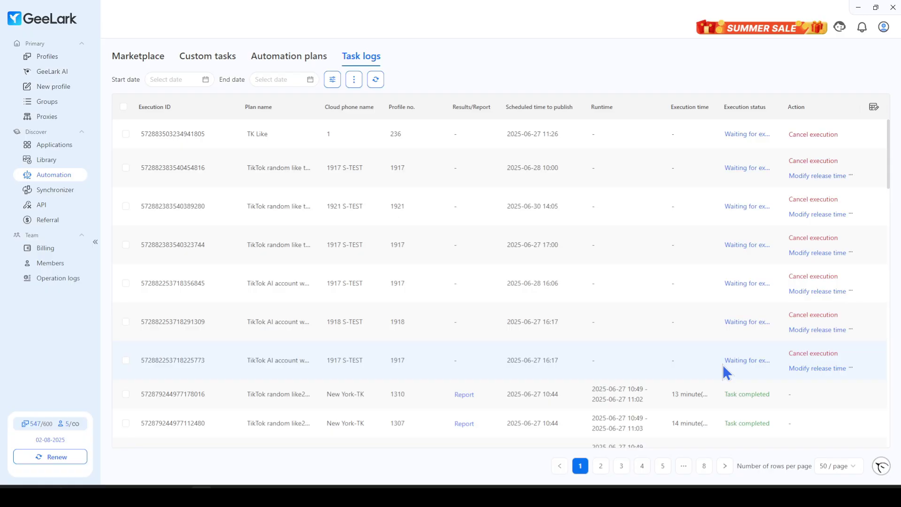
left_click(814, 140)
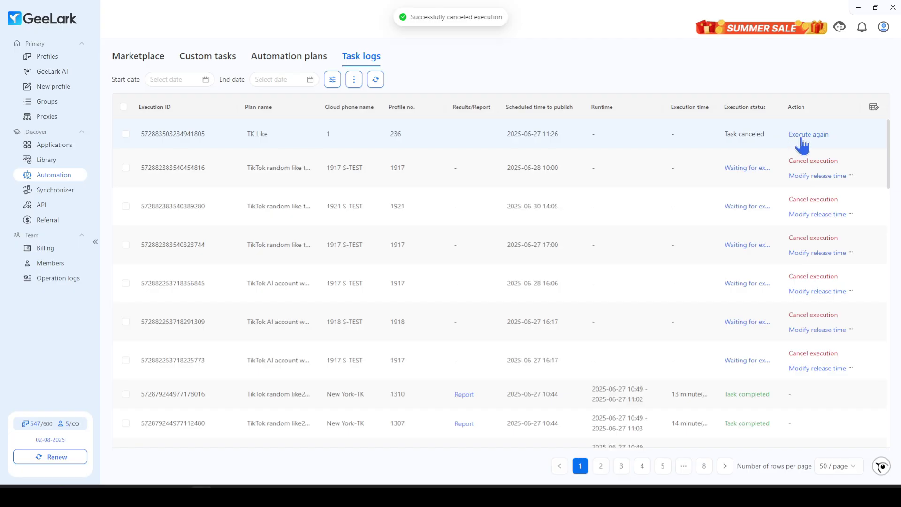
left_click(802, 137)
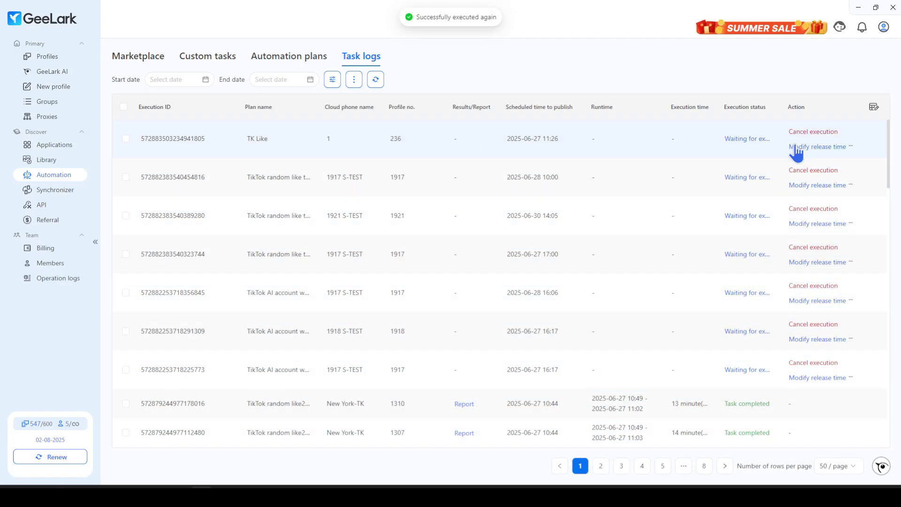
Read through a completed New York-TK run's execution report, then close it.
scroll(765, 226, "down", 3)
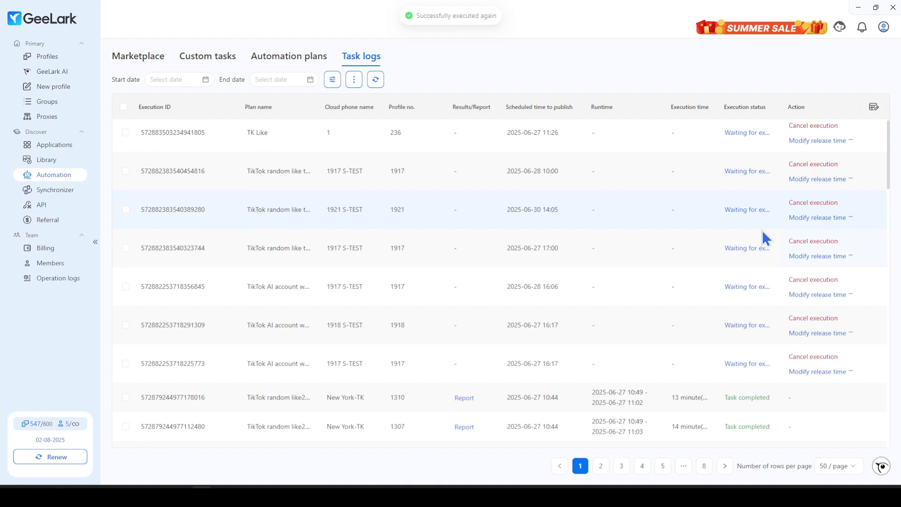
scroll(763, 230, "down", 1)
scroll(762, 232, "down", 1)
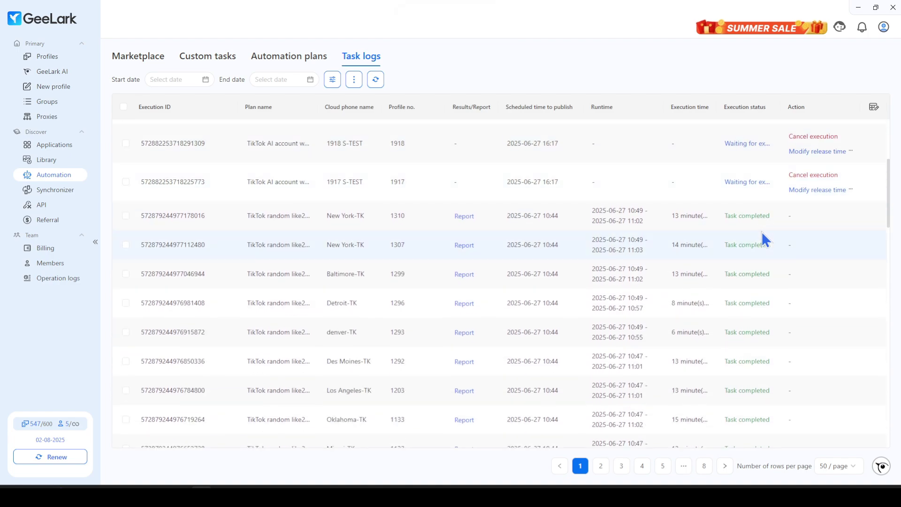
left_click(466, 218)
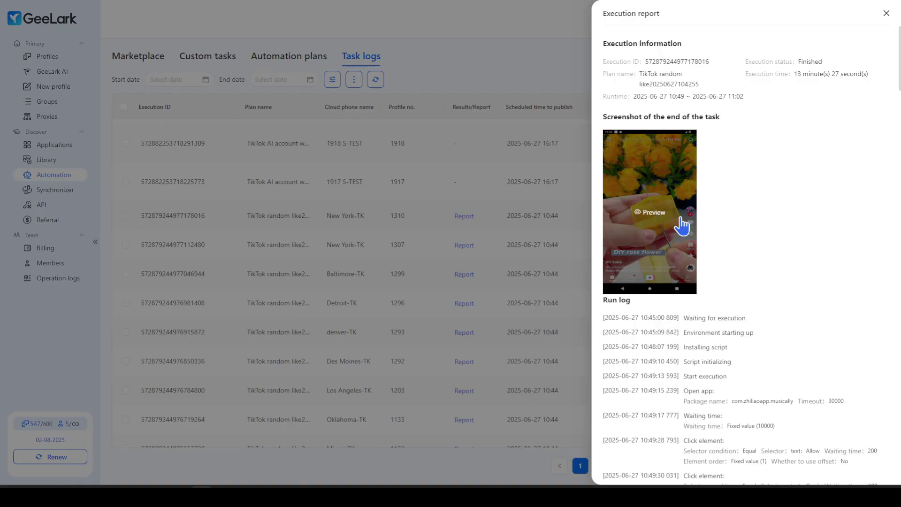
scroll(811, 222, "down", 1)
scroll(813, 225, "down", 1)
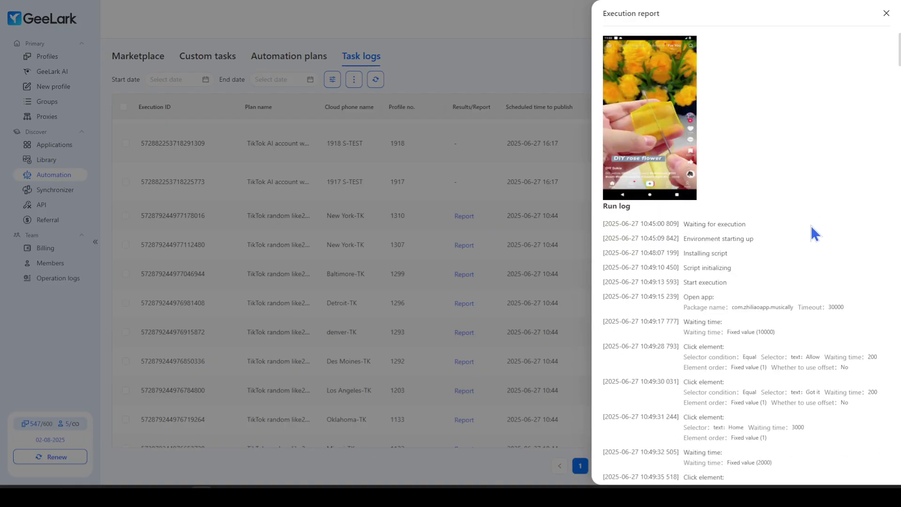
scroll(812, 227, "down", 1)
scroll(811, 227, "down", 3)
scroll(810, 227, "down", 1)
scroll(810, 228, "down", 2)
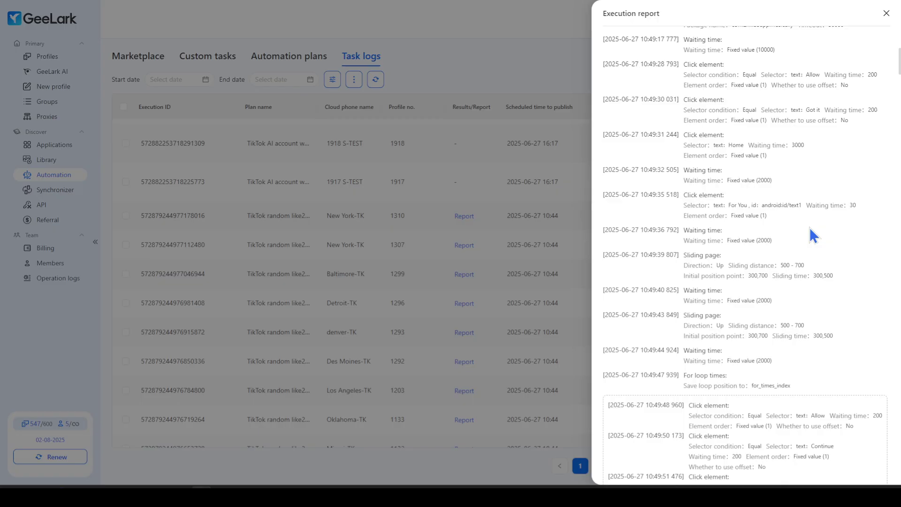
scroll(810, 227, "down", 2)
scroll(808, 229, "down", 3)
scroll(765, 305, "down", 1)
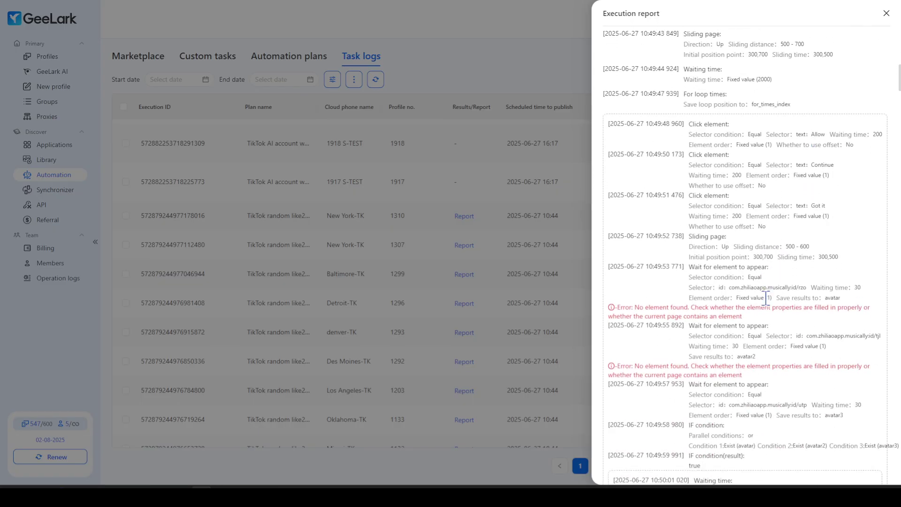
scroll(761, 322, "down", 1)
scroll(761, 322, "down", 1)
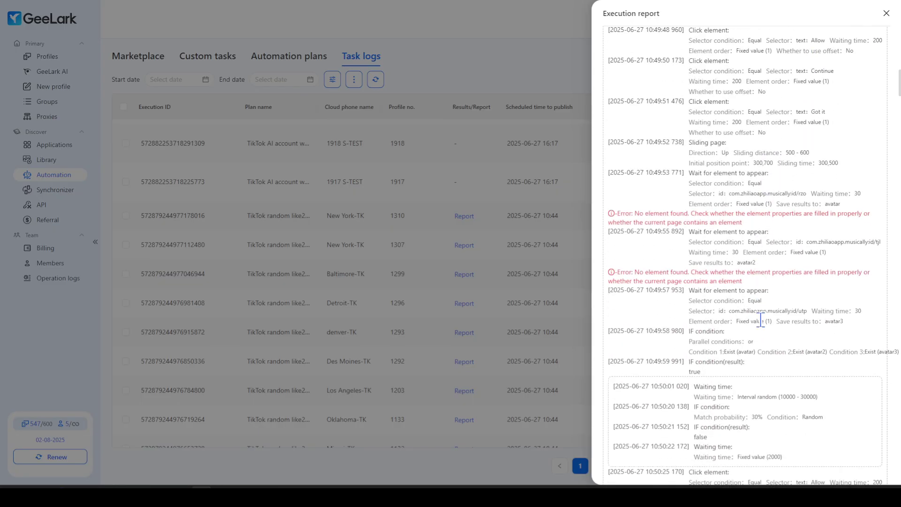
left_click(555, 324)
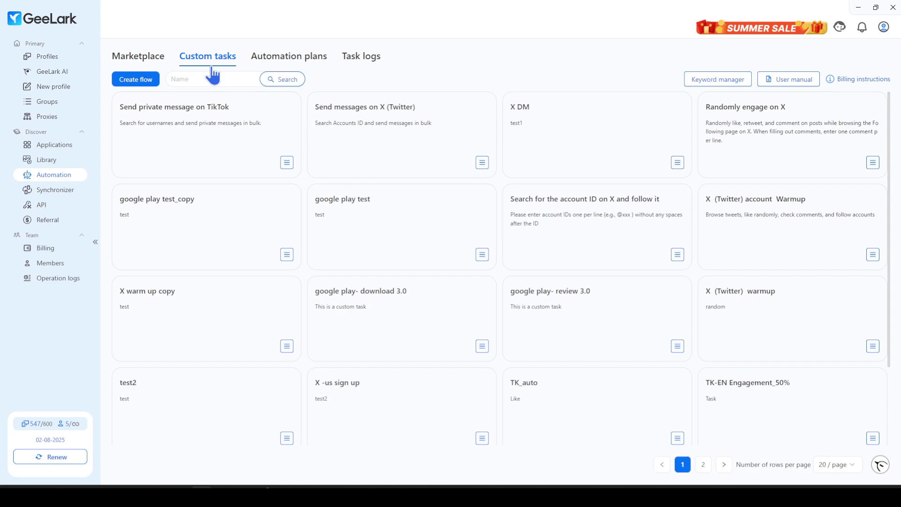
Go back to the Marketplace and scroll down to the TikTok random like template card.
left_click(150, 67)
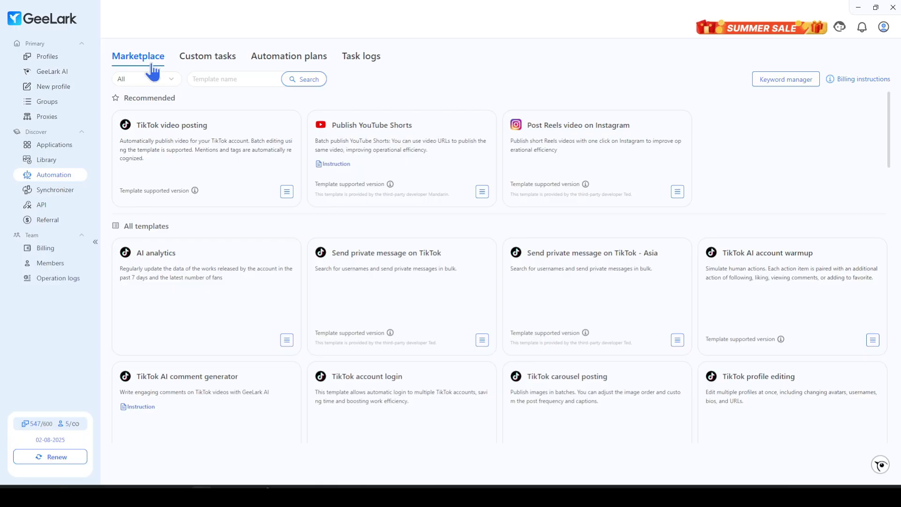
scroll(193, 223, "down", 3)
scroll(193, 226, "down", 2)
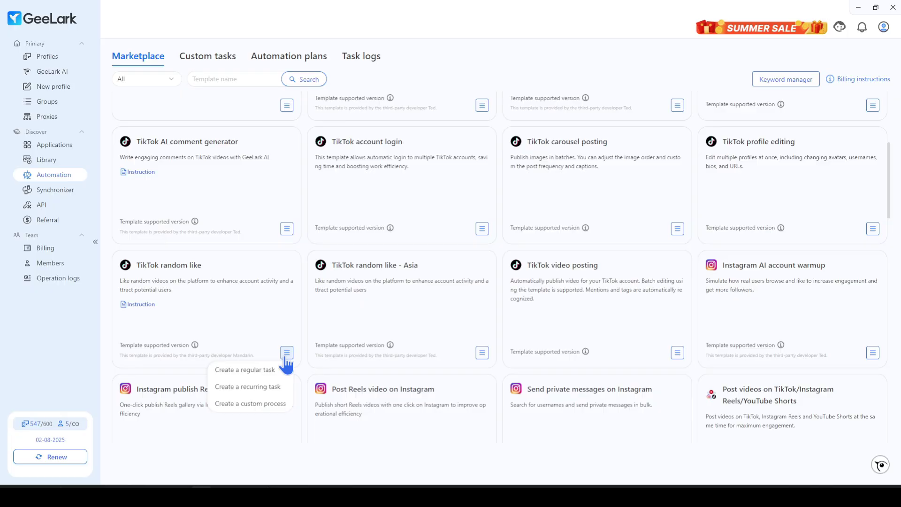
mouse_move(286, 352)
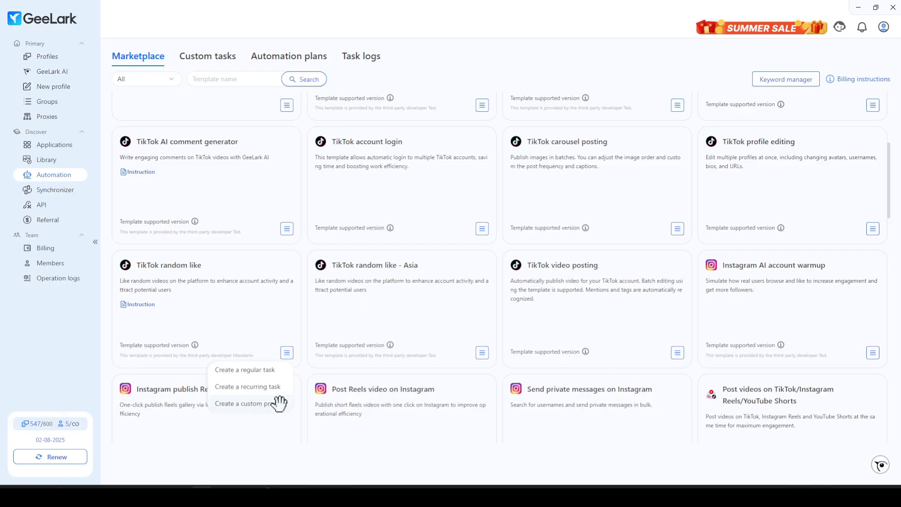
Open the TikTok random like template as a custom flow and look through its steps.
left_click(281, 404)
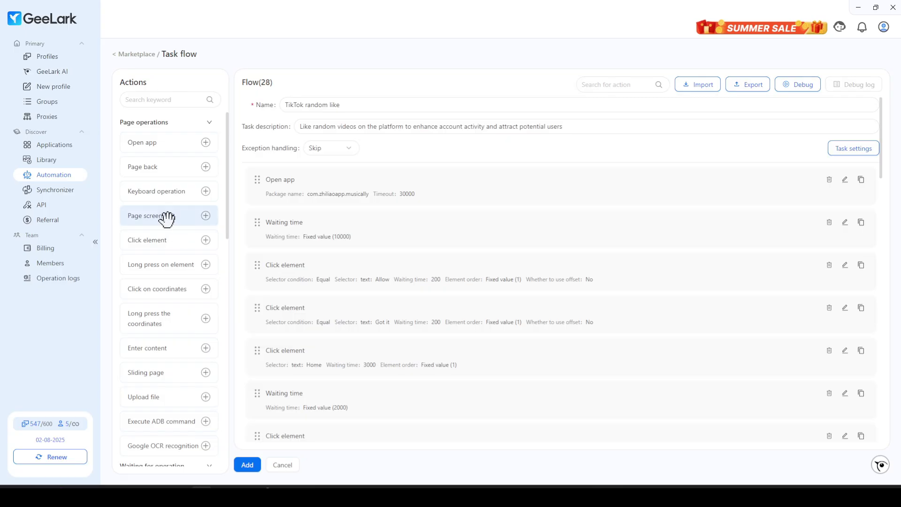
scroll(167, 219, "down", 1)
scroll(171, 221, "down", 1)
scroll(173, 226, "down", 1)
scroll(172, 230, "down", 1)
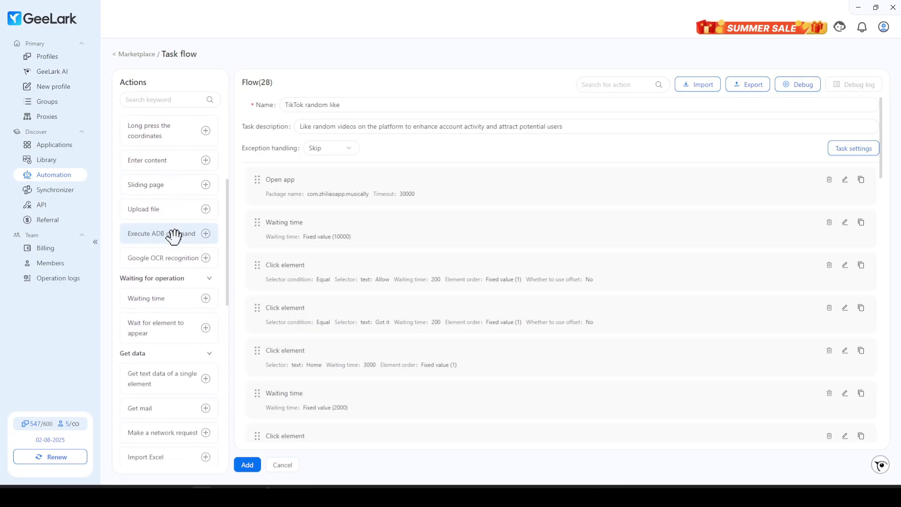
scroll(173, 236, "down", 1)
scroll(177, 252, "down", 2)
scroll(179, 258, "down", 1)
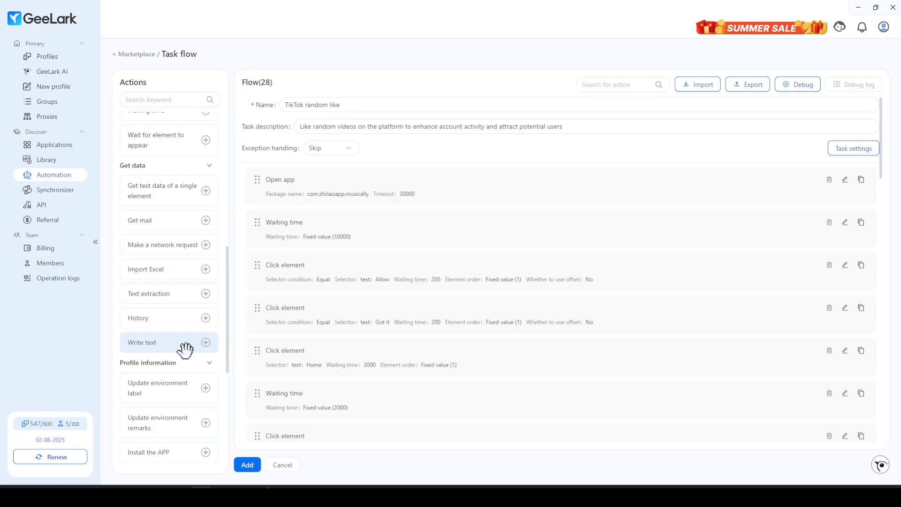
scroll(186, 357, "down", 1)
scroll(188, 367, "down", 2)
scroll(189, 370, "down", 1)
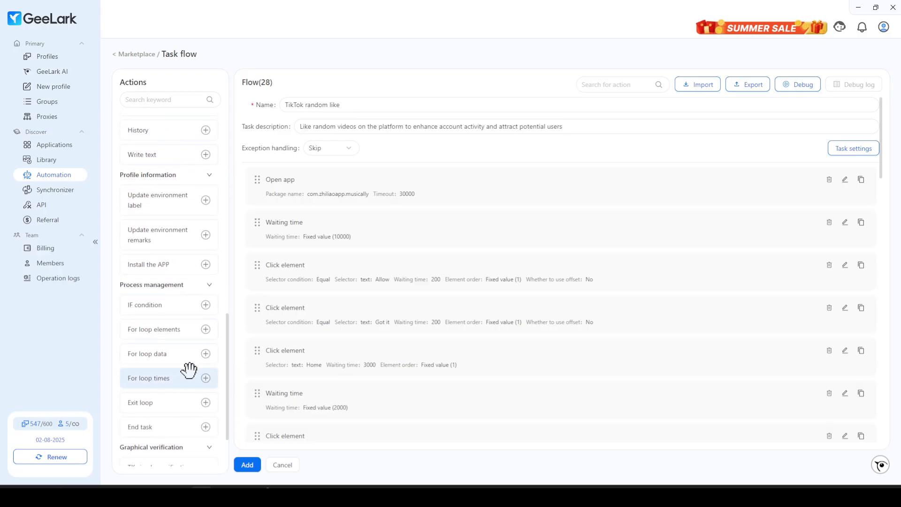
scroll(189, 369, "down", 1)
scroll(189, 368, "down", 1)
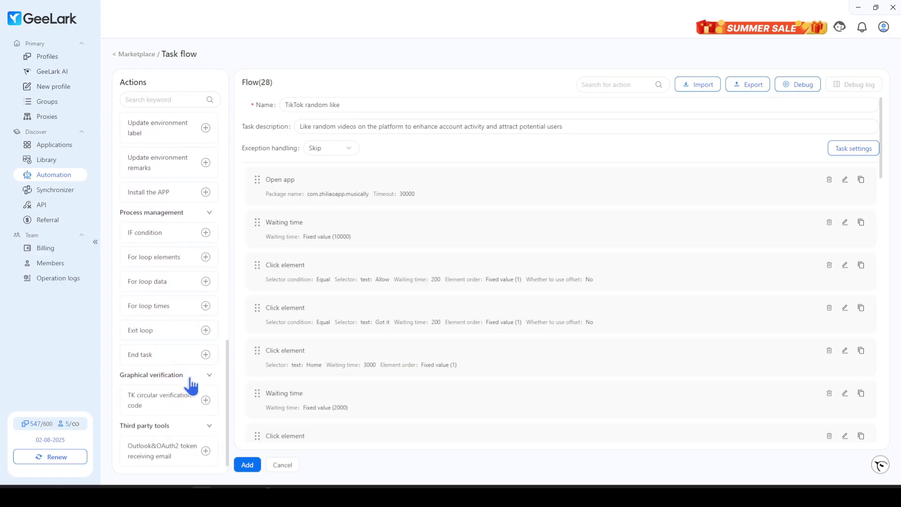
scroll(188, 376, "up", 4)
scroll(188, 374, "up", 3)
scroll(187, 373, "up", 3)
scroll(188, 374, "up", 3)
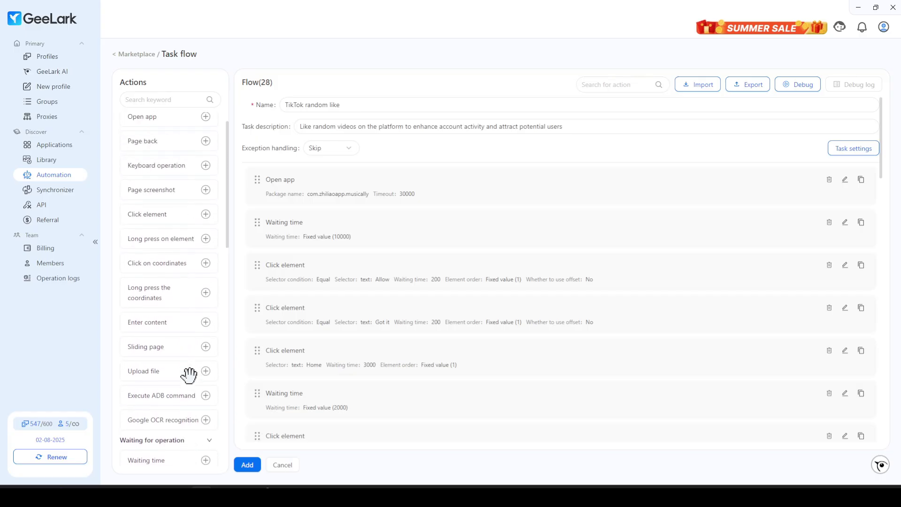
scroll(188, 373, "up", 1)
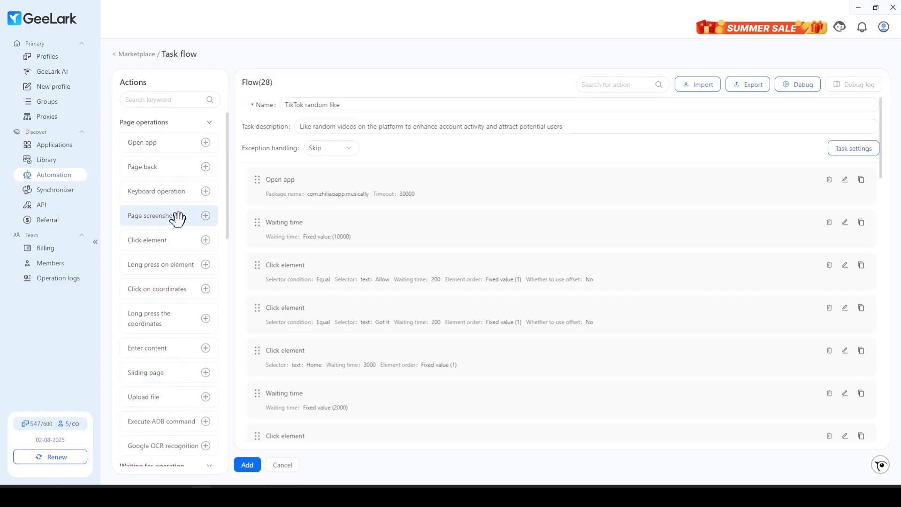
Insert a Page screenshot step after the 'Allow' Click element step and save the flow.
left_click_drag(177, 217, 393, 297)
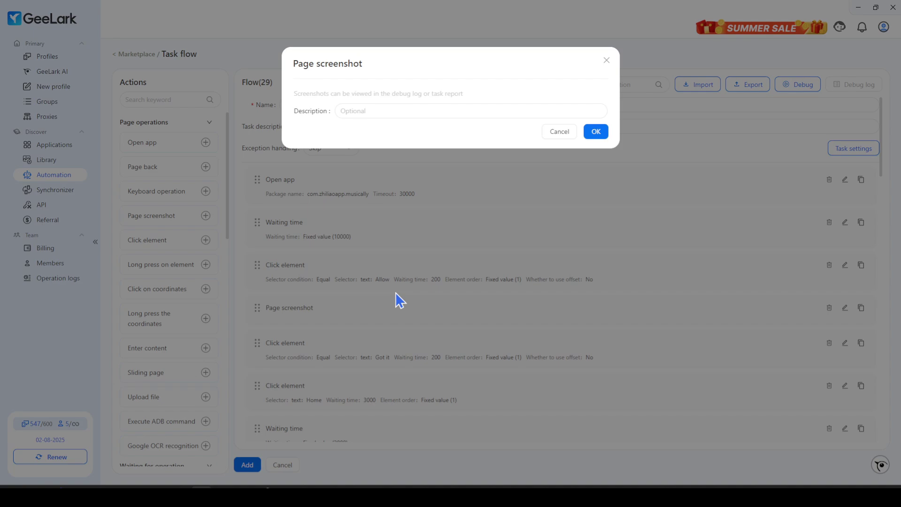
left_click(596, 132)
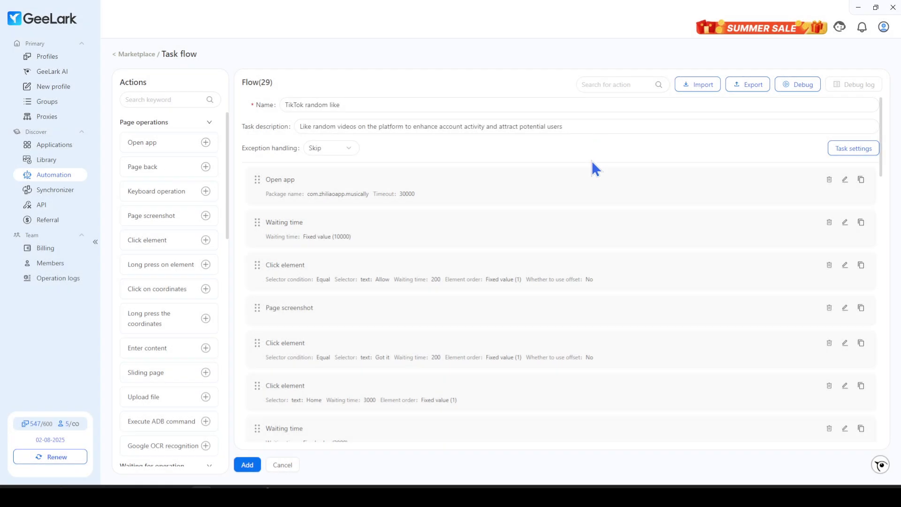
left_click(246, 465)
Start a new flow with an Open app step for package 'xxx'.
left_click(287, 162)
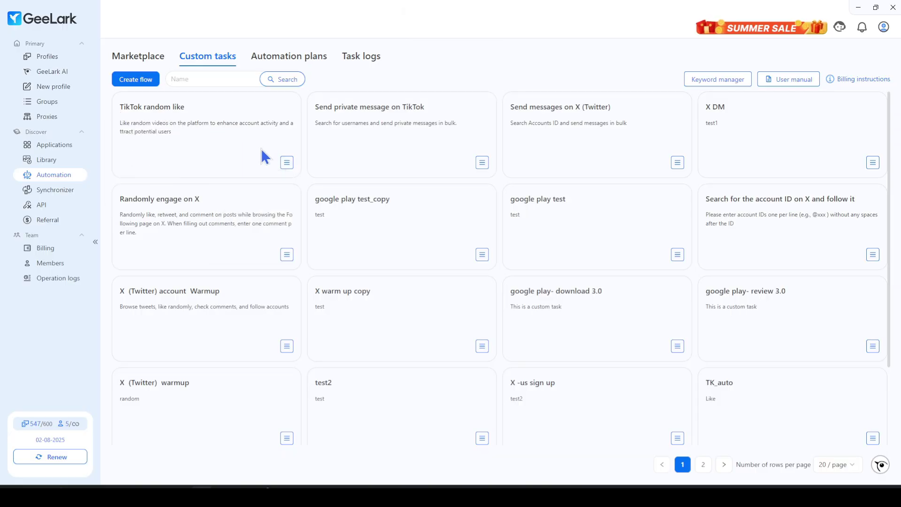
left_click(157, 87)
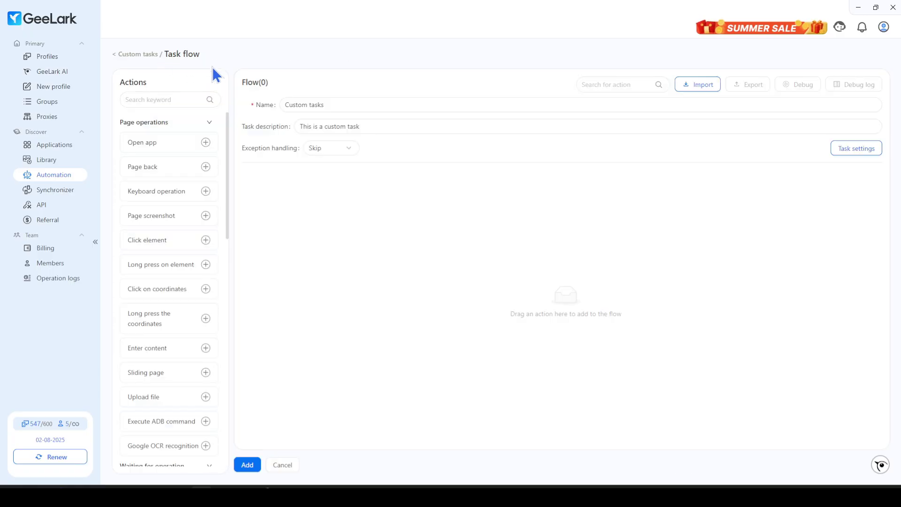
left_click_drag(162, 140, 398, 183)
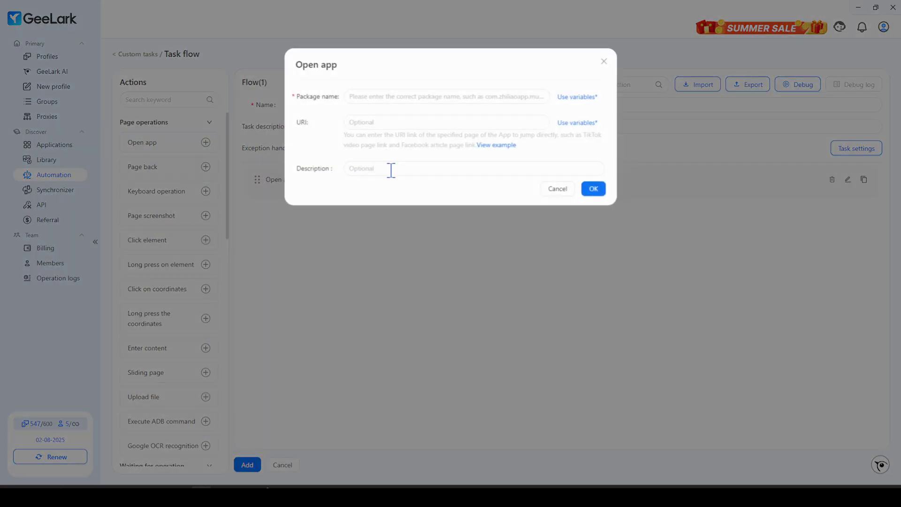
type("xxx")
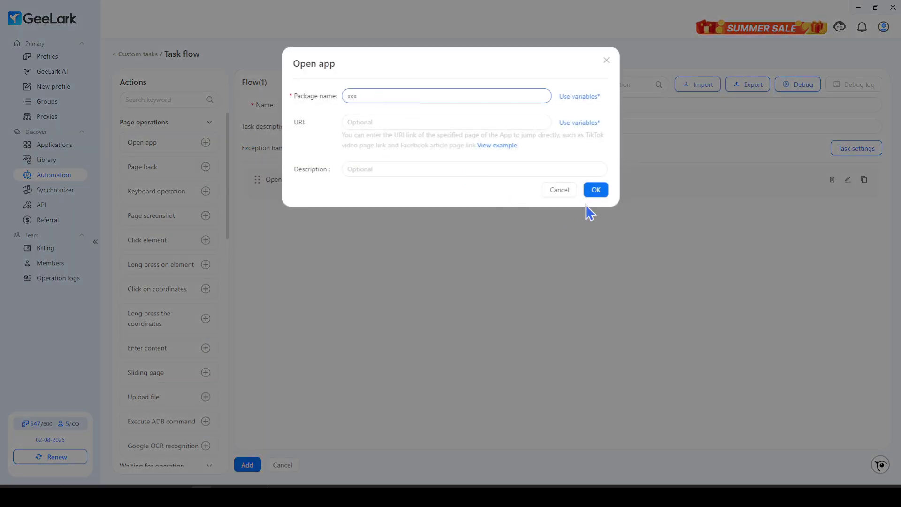
left_click(597, 190)
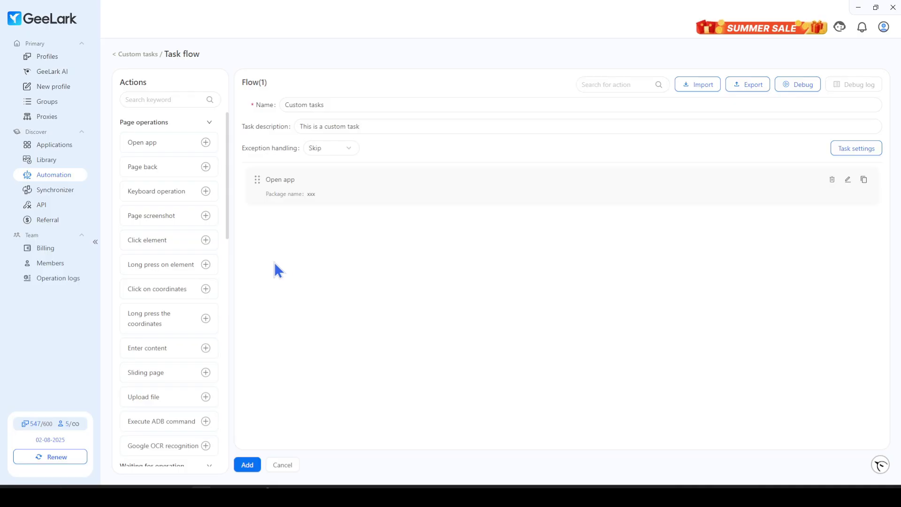
Add a Click element step with selector 'x' and save the flow as 'Custom tasks'.
left_click_drag(195, 241, 392, 241)
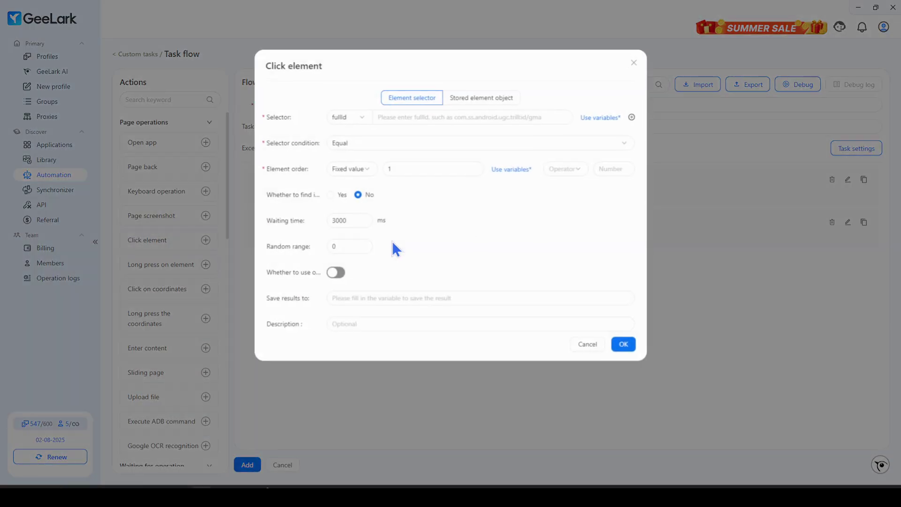
left_click(402, 116)
type("xxx")
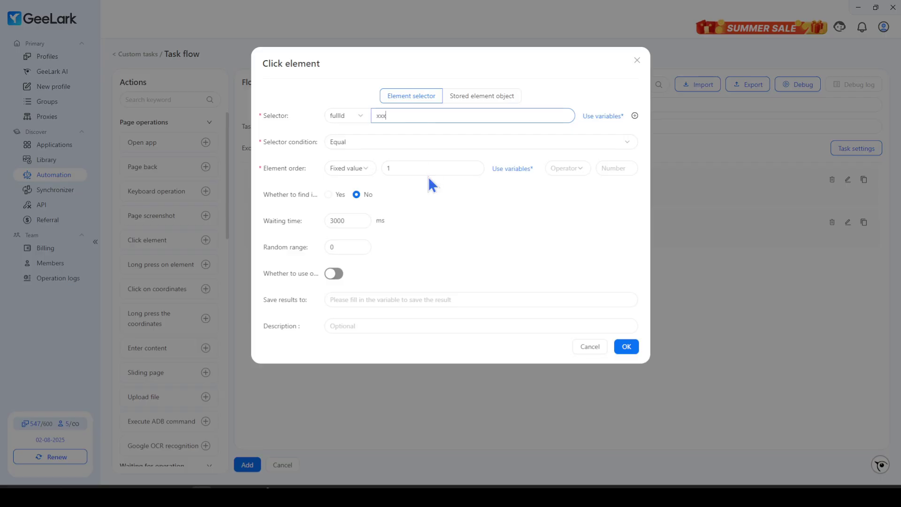
left_click(627, 347)
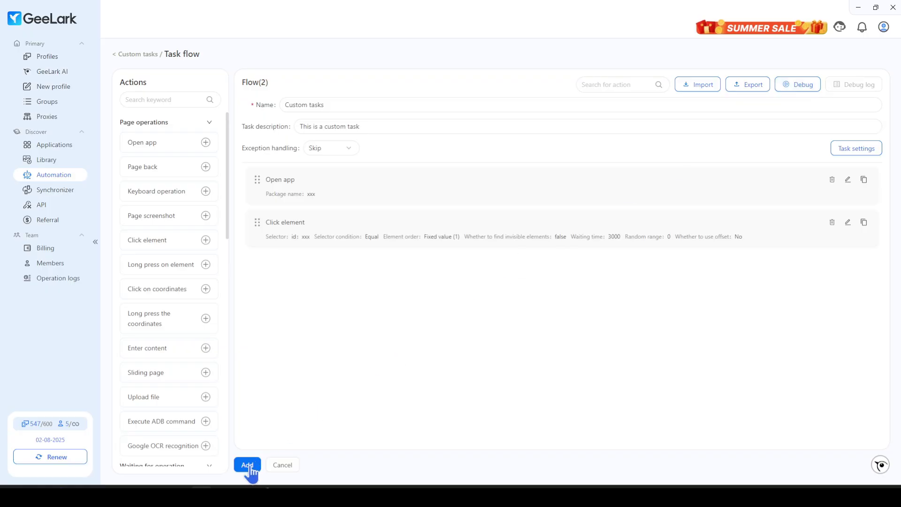
left_click(249, 466)
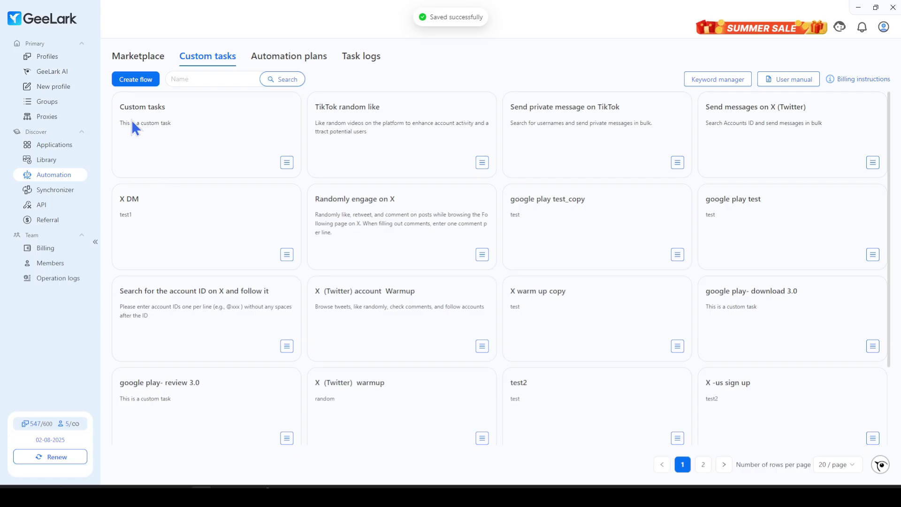
Open the options menu on the new Custom tasks flow card.
left_click(287, 163)
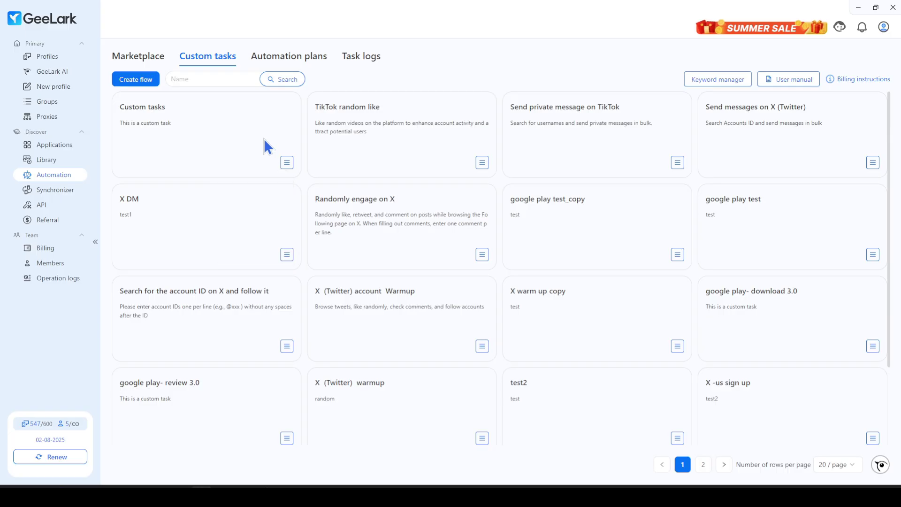
Open the GeeLark RPA Guide for Beginners (1) and read down to '2. Preparations' on installing AutoX.js.
left_click(794, 80)
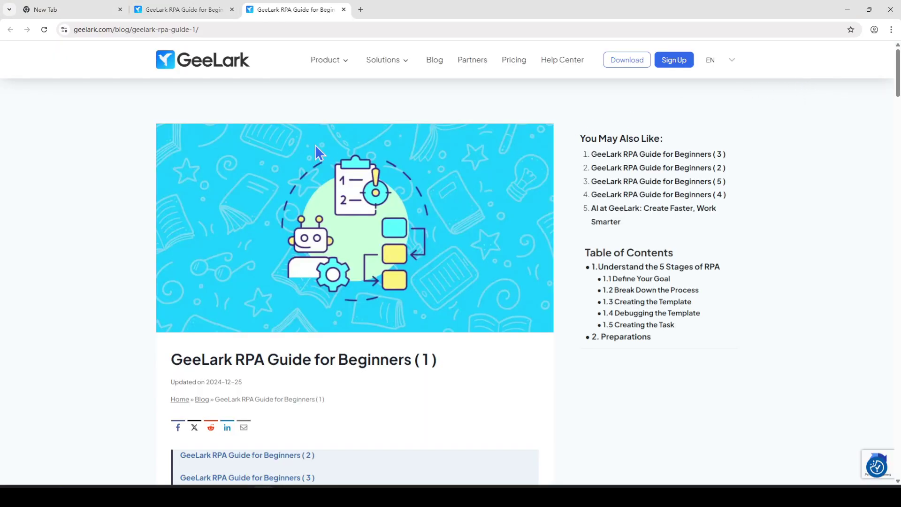
scroll(315, 145, "down", 3)
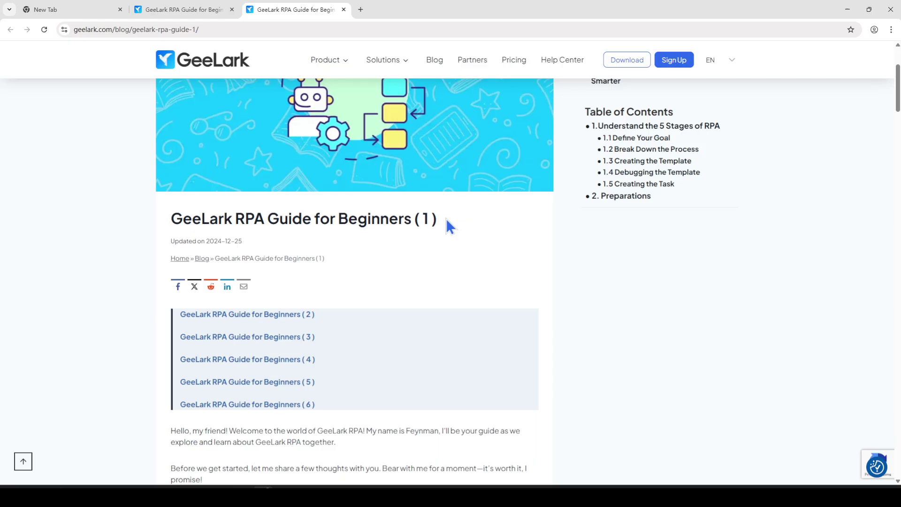
scroll(461, 221, "down", 1)
scroll(461, 221, "down", 4)
scroll(461, 221, "down", 2)
scroll(461, 220, "down", 2)
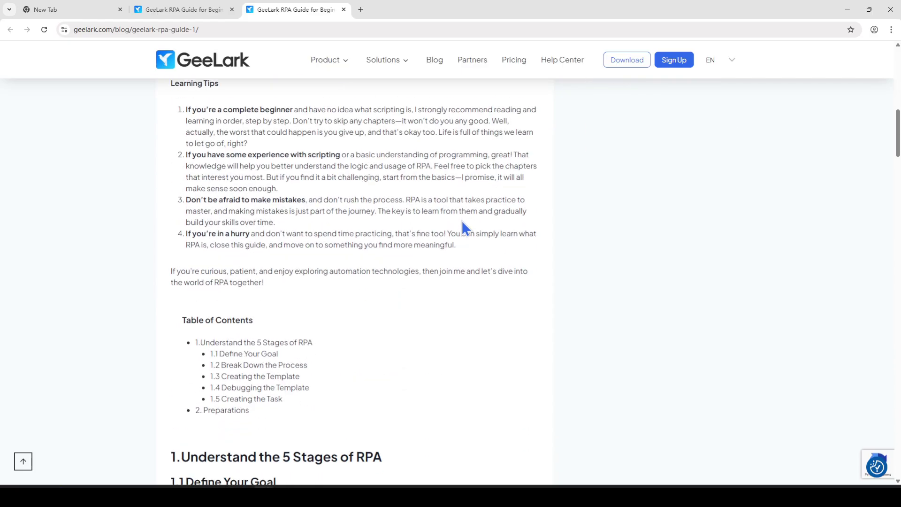
scroll(461, 221, "down", 4)
scroll(461, 221, "down", 3)
scroll(460, 221, "down", 7)
scroll(460, 222, "down", 4)
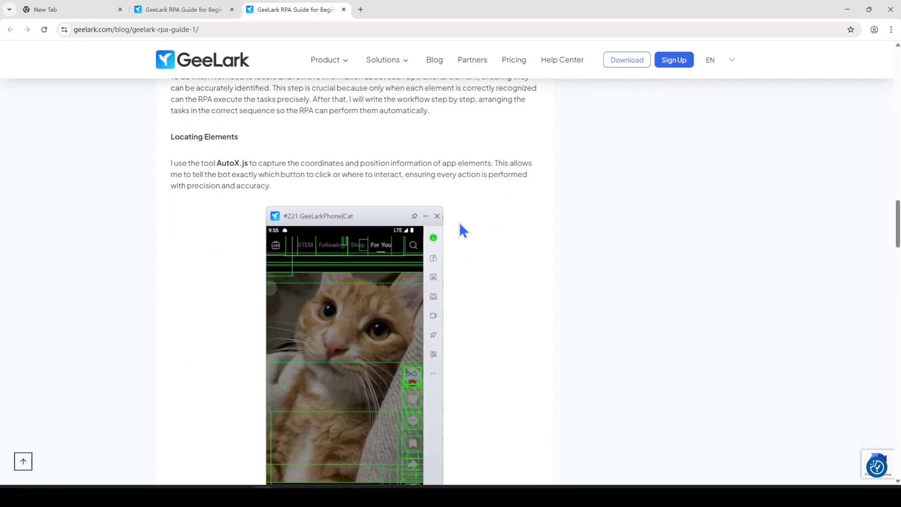
scroll(459, 222, "down", 4)
scroll(457, 222, "down", 5)
scroll(458, 223, "down", 3)
scroll(458, 223, "down", 2)
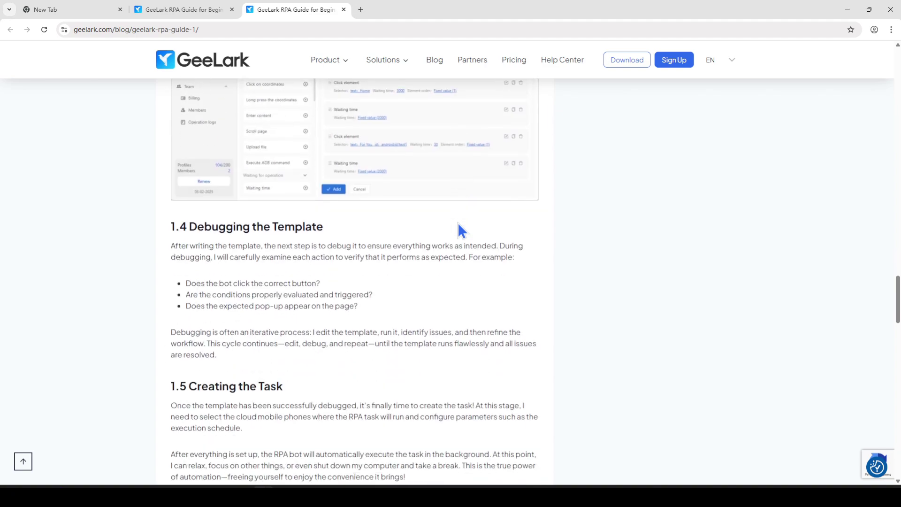
scroll(458, 223, "down", 3)
scroll(457, 222, "down", 3)
scroll(458, 222, "down", 2)
scroll(458, 223, "down", 4)
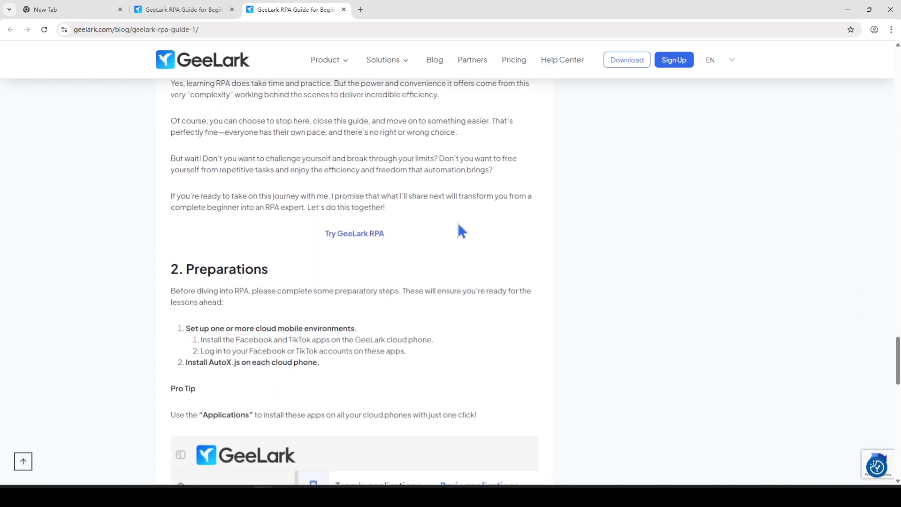
scroll(457, 224, "down", 2)
scroll(446, 224, "down", 1)
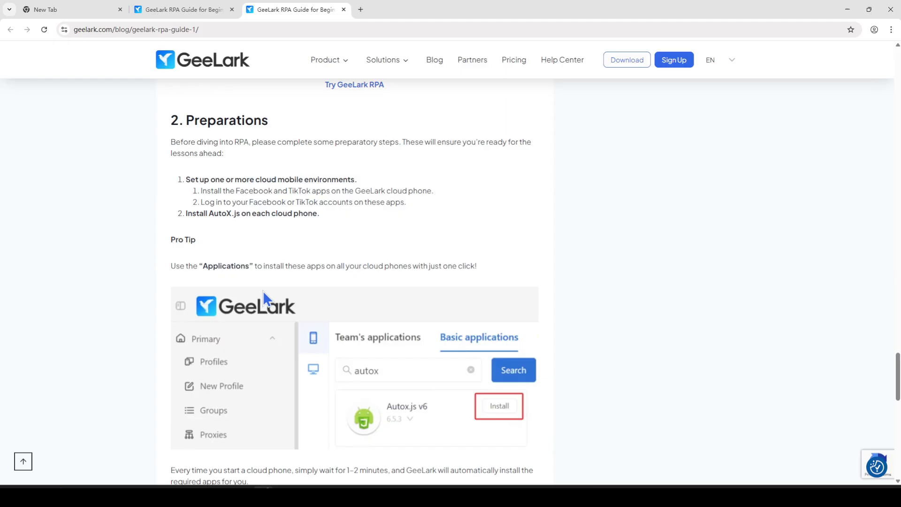